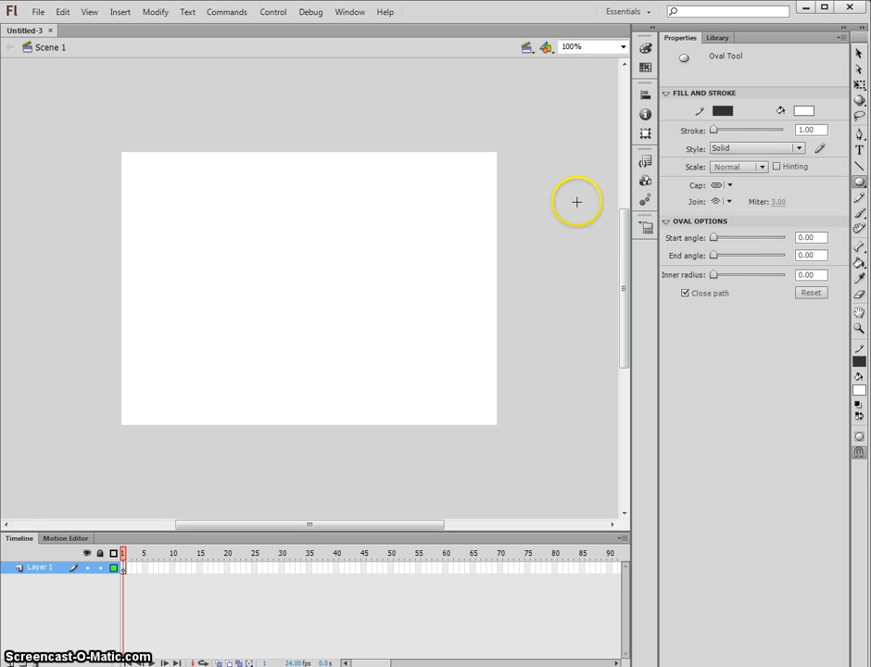
# Draw a blue-filled circle about 164 px in diameter near the centre of the stage with the Oval tool
pyautogui.click(860, 179)
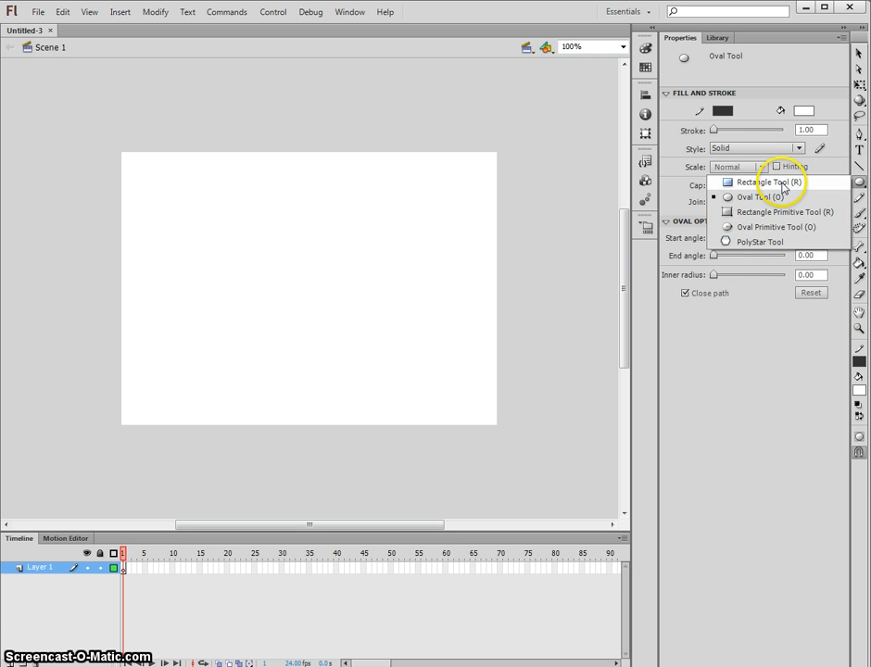
pyautogui.click(762, 197)
pyautogui.click(859, 182)
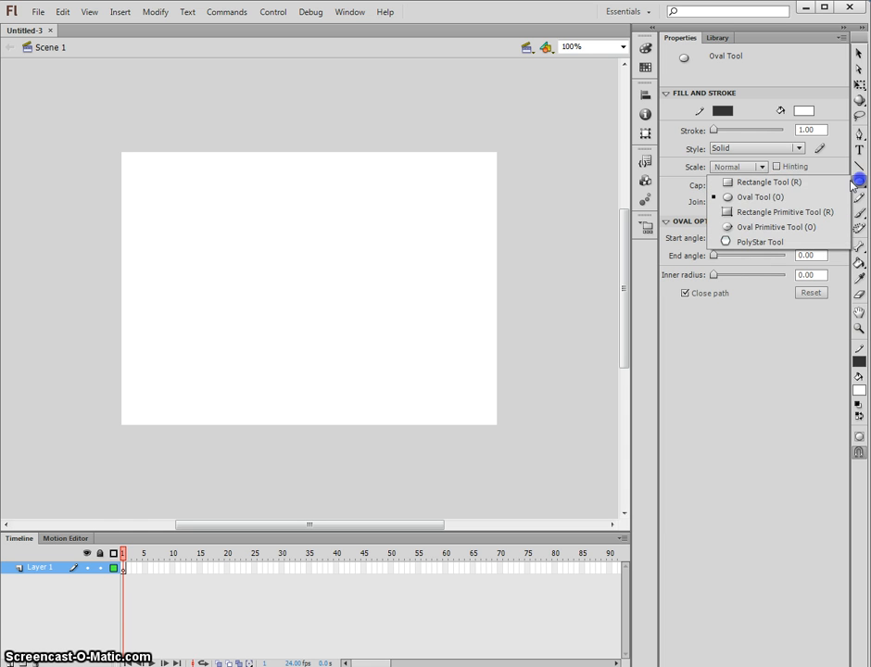
pyautogui.click(777, 196)
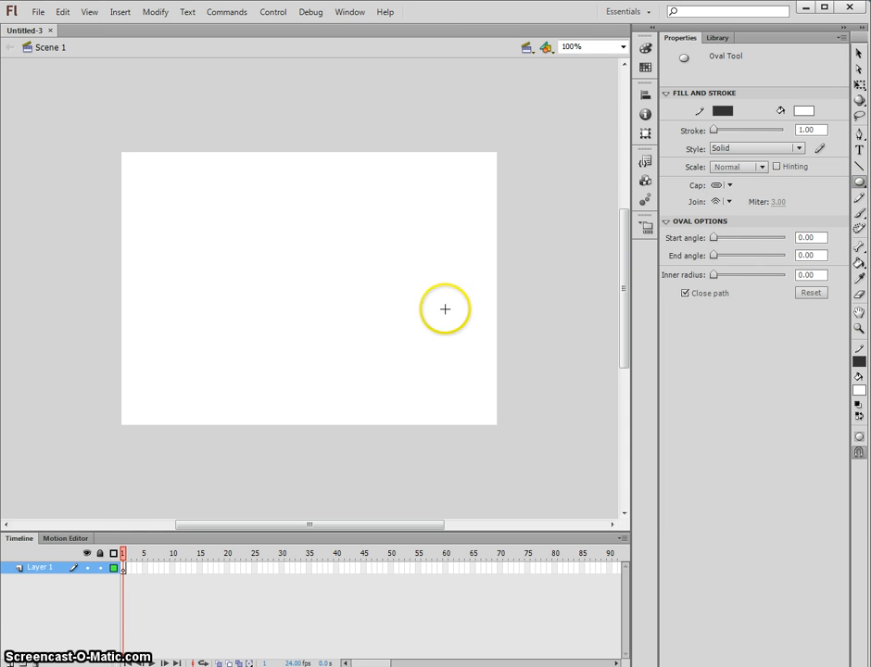
pyautogui.click(804, 110)
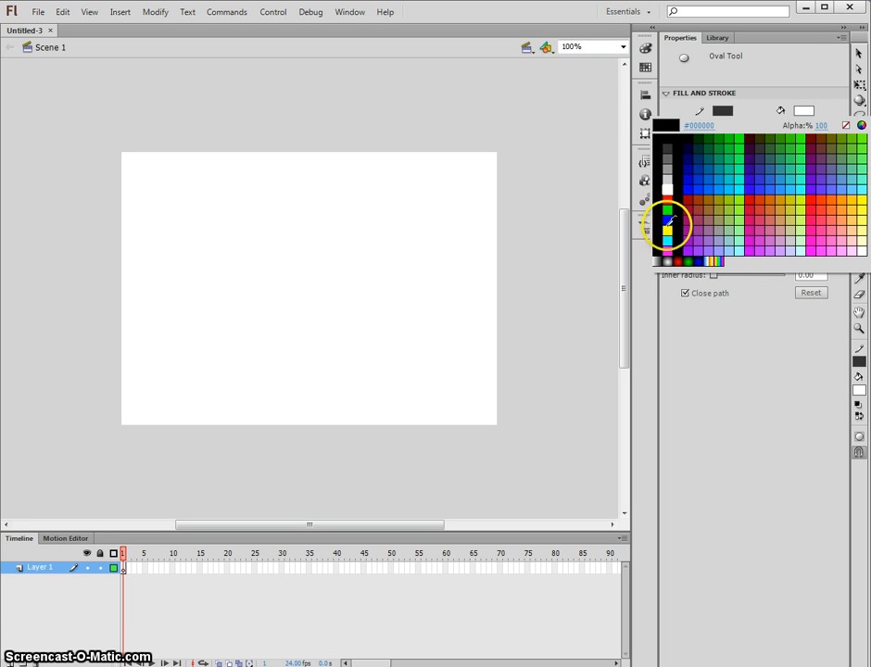
pyautogui.click(668, 222)
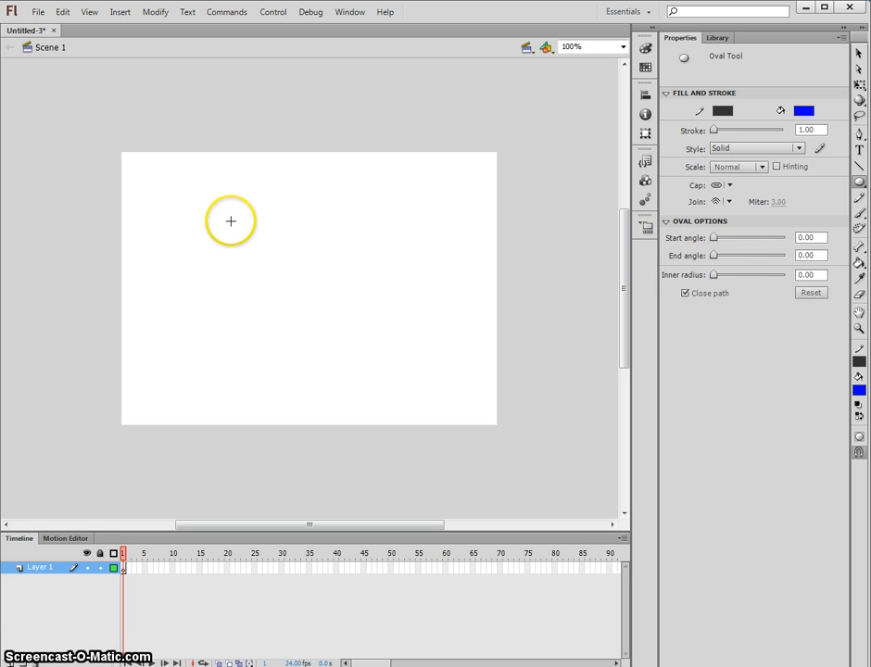
pyautogui.moveTo(265, 219); pyautogui.dragTo(377, 319)
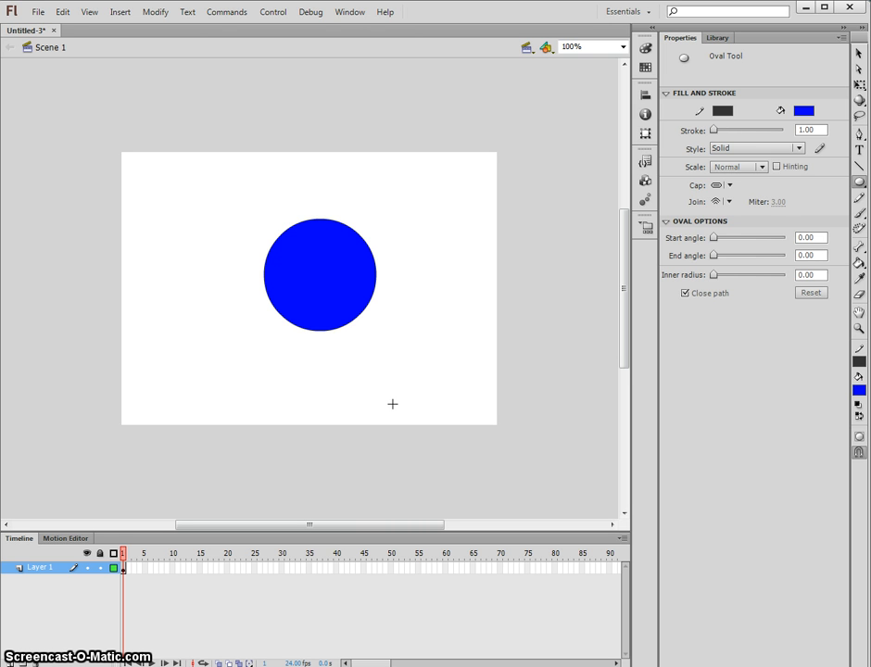
# Paint two eyes and a curved smile in black on the blue circle with the Brush tool
pyautogui.click(857, 54)
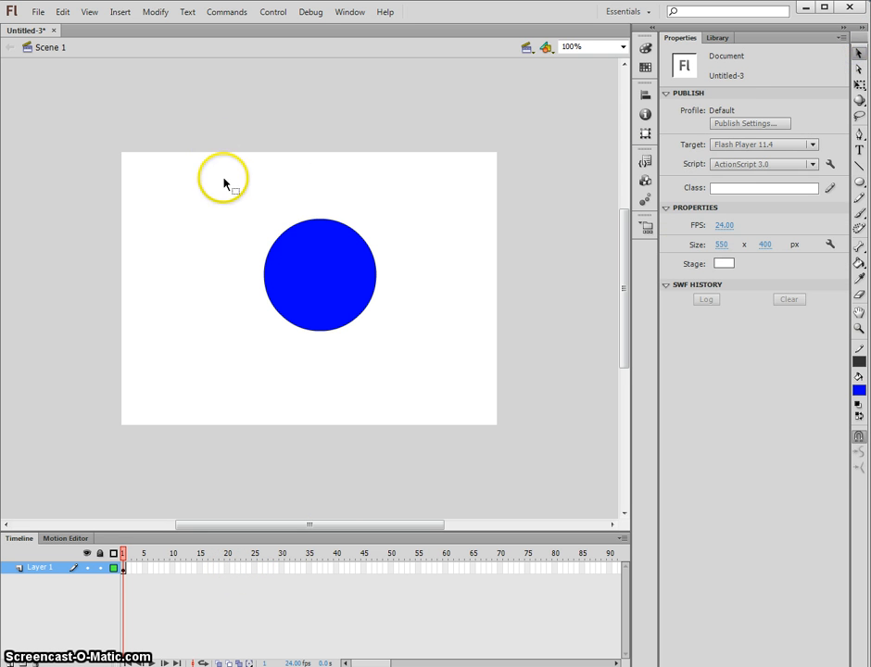
pyautogui.click(860, 213)
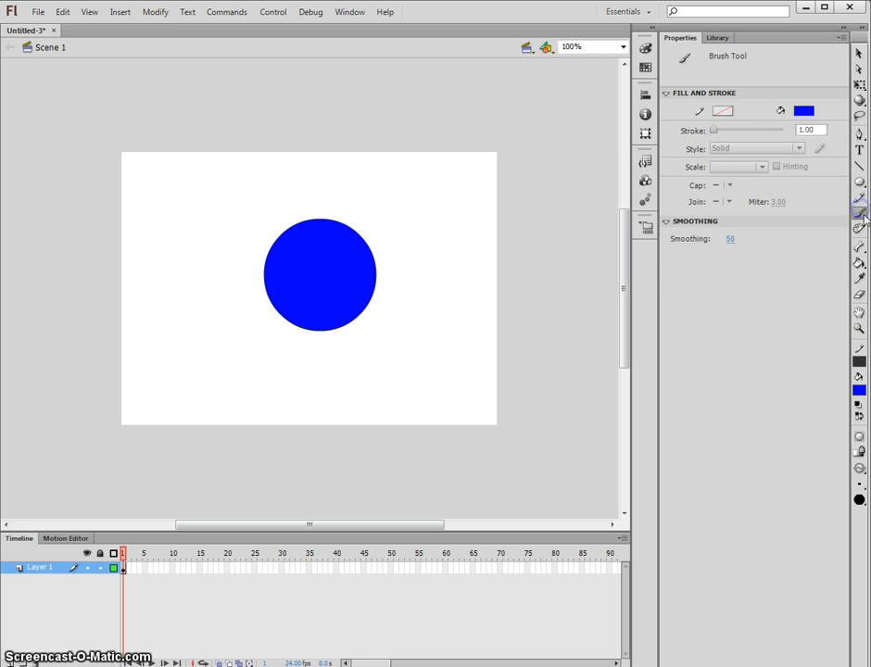
pyautogui.click(803, 112)
pyautogui.click(664, 141)
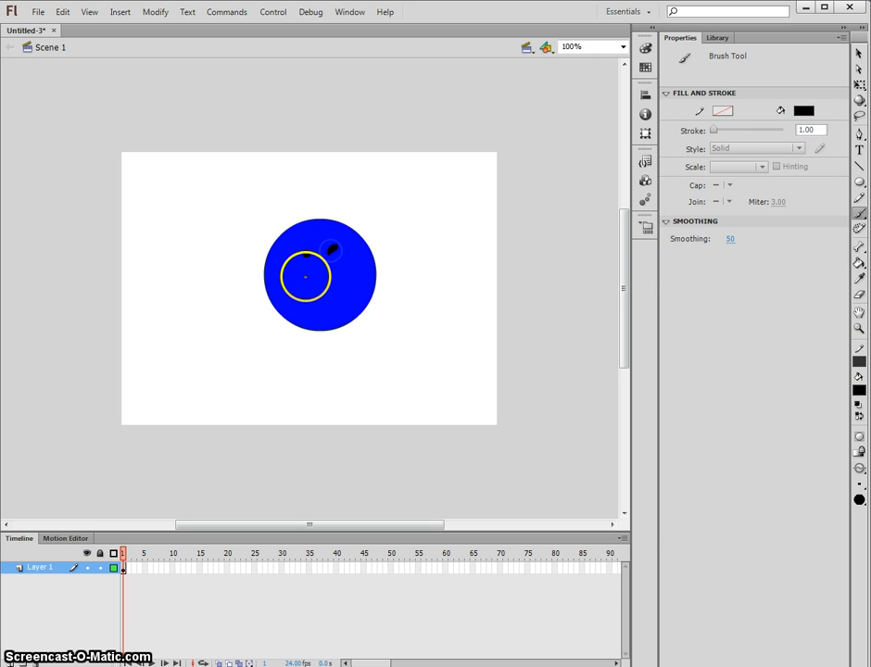
pyautogui.moveTo(324, 292); pyautogui.dragTo(345, 273)
# Select the entire smiley face drawing and convert it to a Graphic symbol named smiley
pyautogui.click(858, 54)
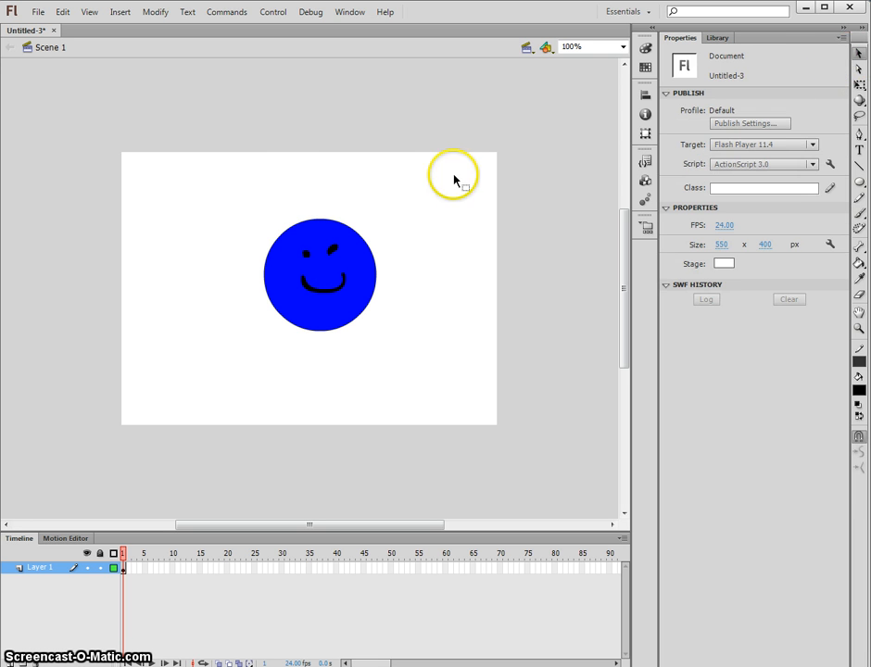
pyautogui.moveTo(244, 189); pyautogui.dragTo(422, 374)
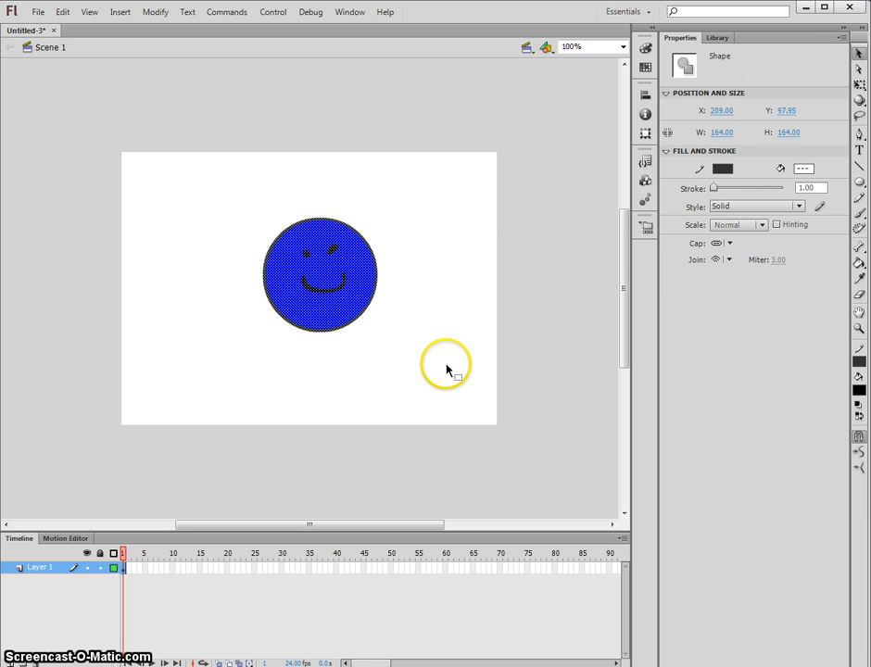
pyautogui.press('F8')
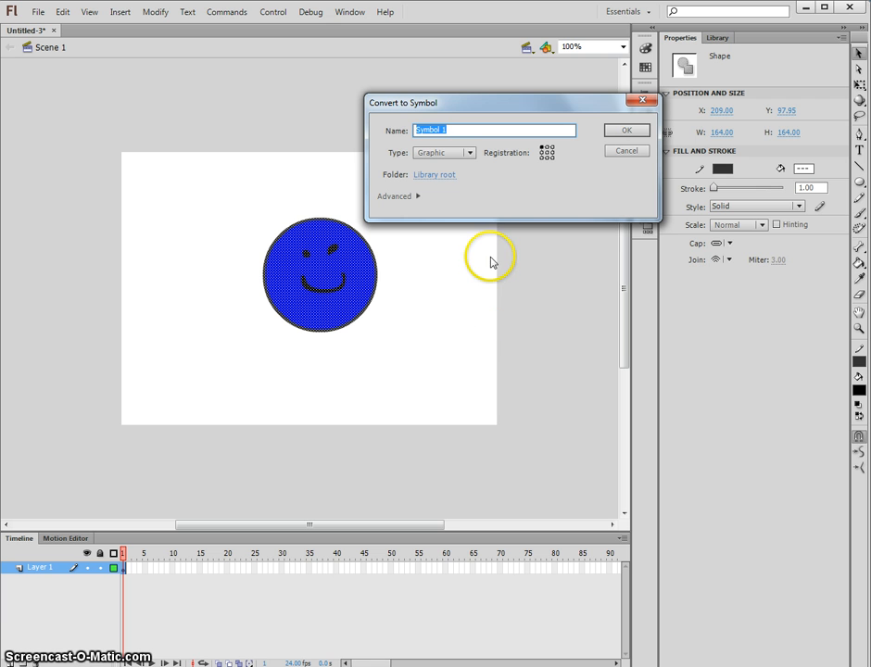
pyautogui.write('smile')
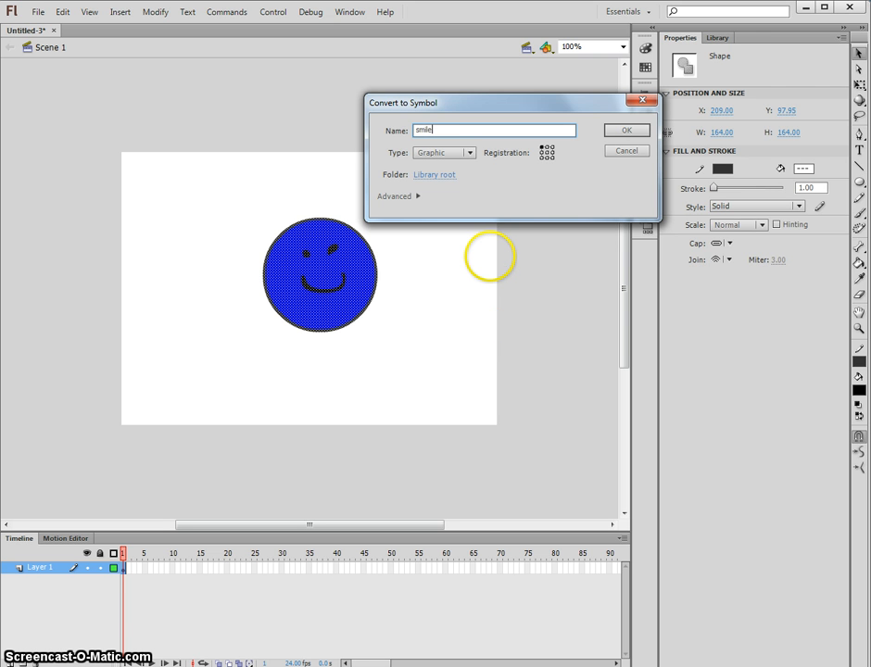
pyautogui.write('y')
pyautogui.press('Return')
# Move the smiley instance left to X 158 and break it apart into editable shapes
pyautogui.moveTo(335, 305); pyautogui.dragTo(301, 306)
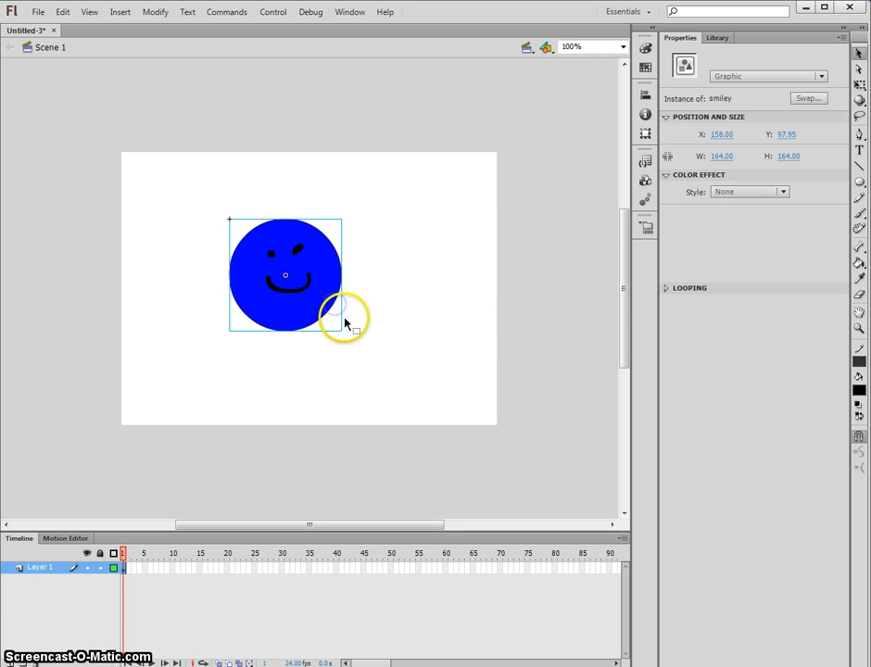
pyautogui.rightClick(293, 238)
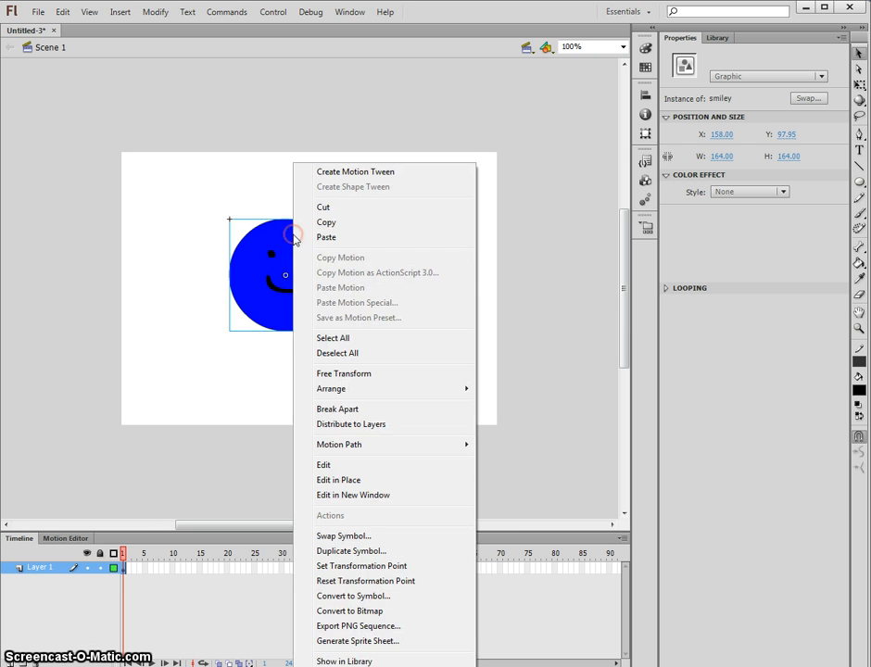
pyautogui.click(375, 410)
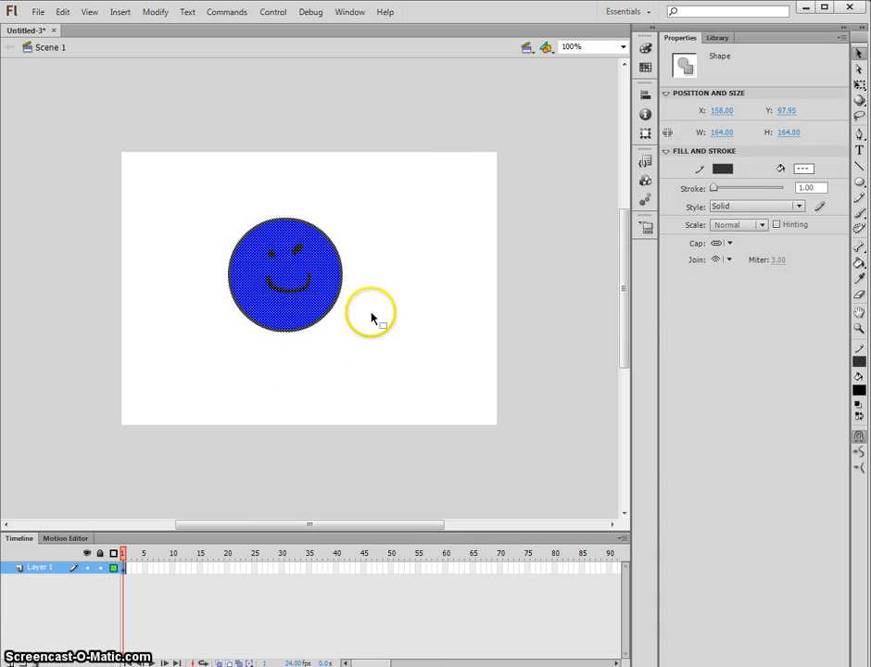
pyautogui.click(437, 358)
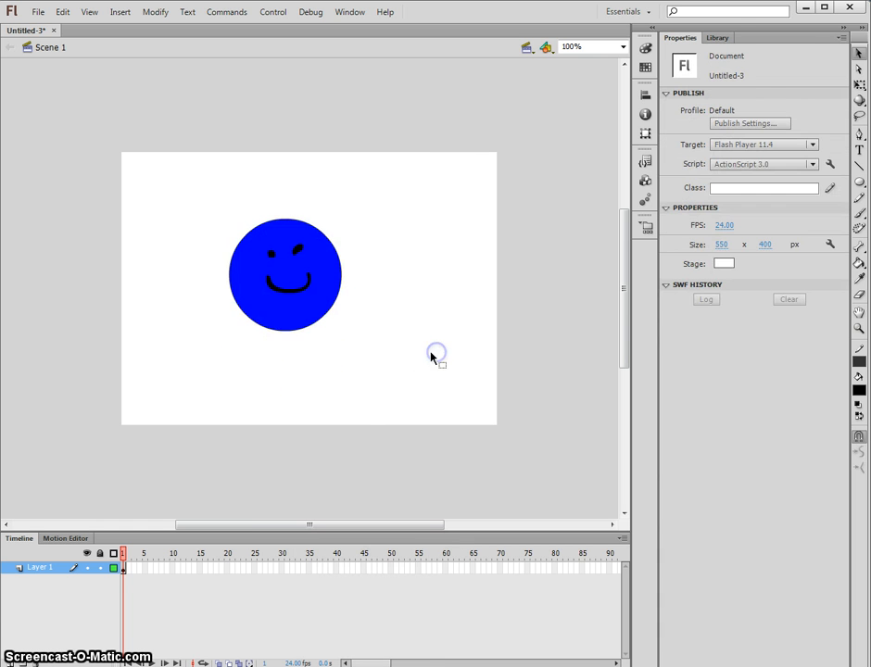
# Check the smiley symbol in the Library and select the separate shape pieces of the broken-apart face on the stage
pyautogui.click(720, 38)
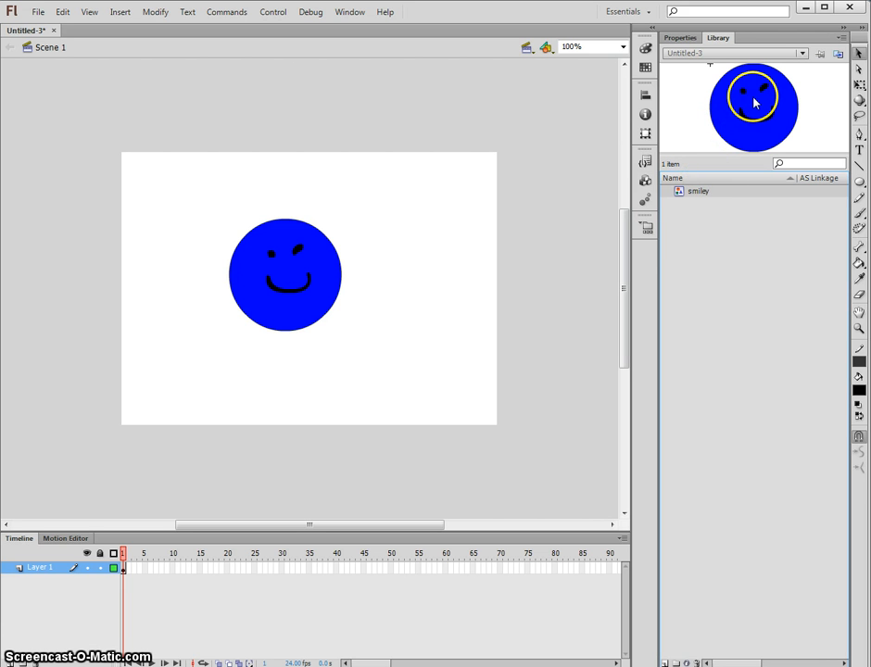
pyautogui.click(298, 263)
pyautogui.click(380, 271)
pyautogui.click(326, 274)
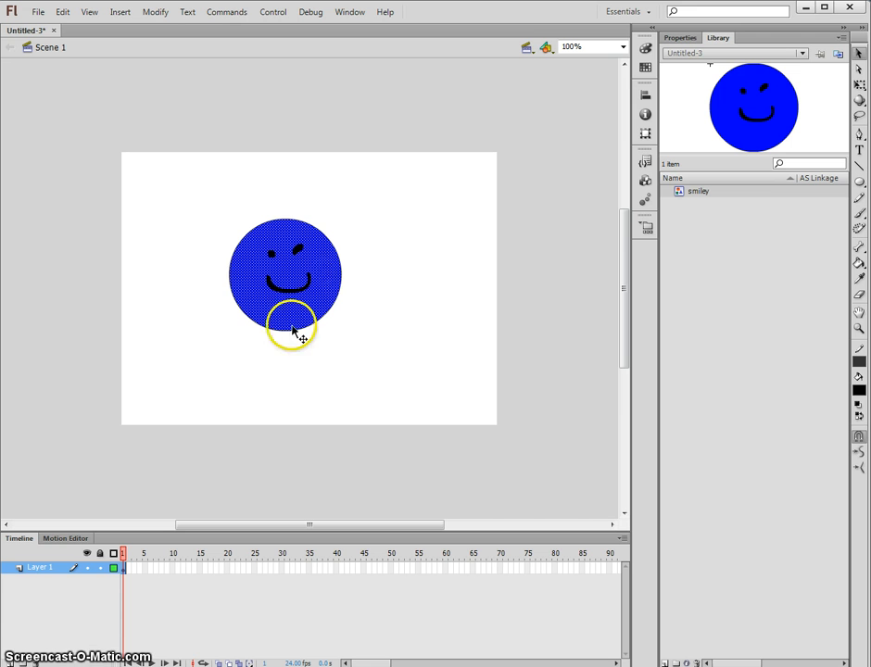
pyautogui.click(221, 331)
pyautogui.click(267, 317)
pyautogui.click(333, 348)
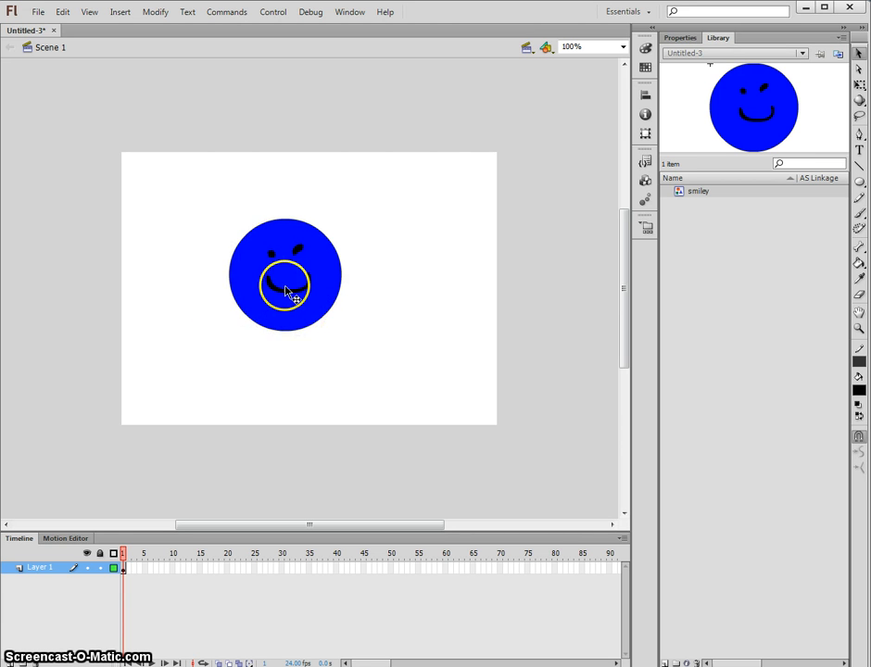
# Try moving only the blue fill left away from the face's outline and features, and undo the move
pyautogui.moveTo(296, 317); pyautogui.dragTo(181, 317)
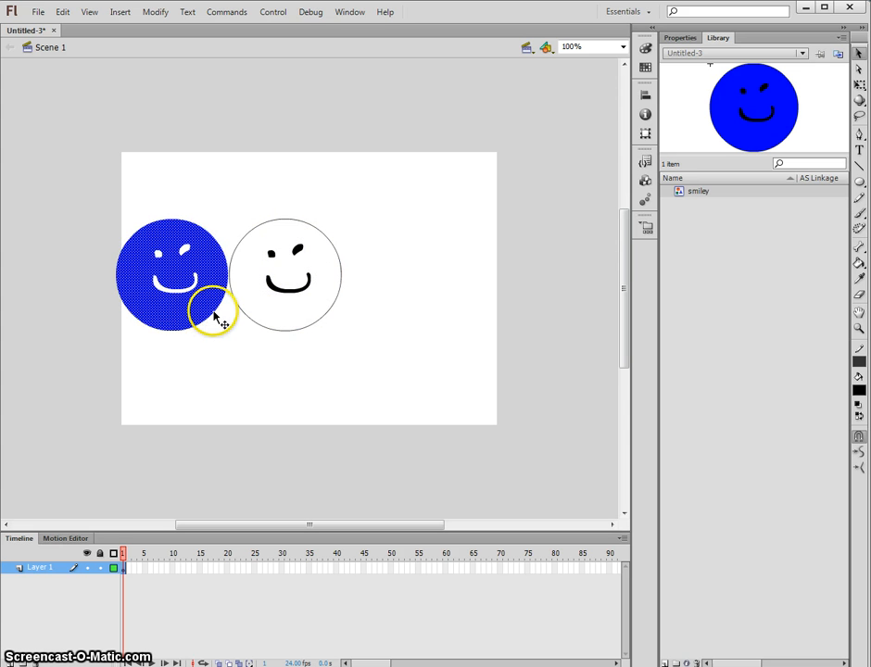
pyautogui.hotkey('ctrl', 'z')
pyautogui.click(211, 181)
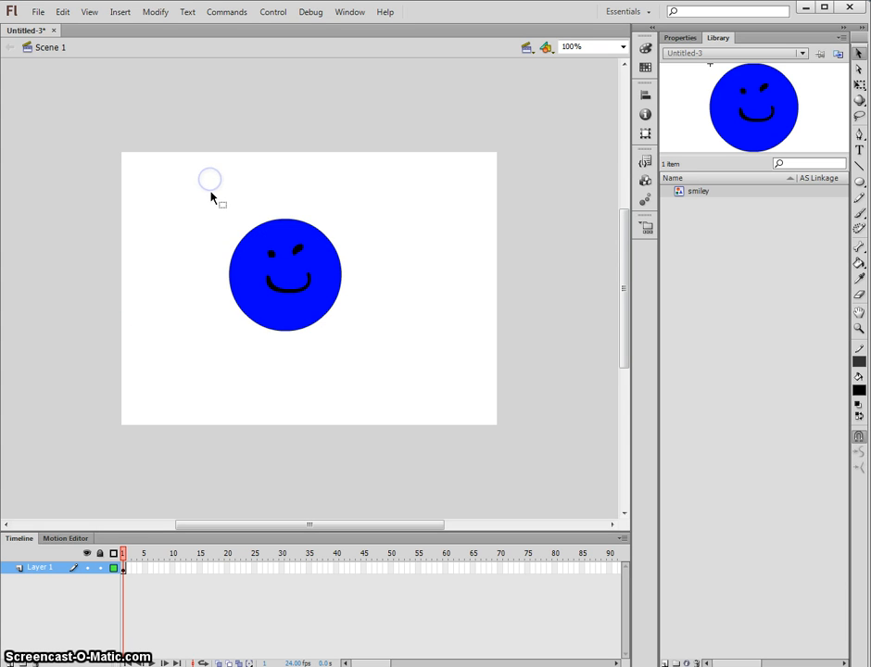
# Select the whole broken-apart smiley and shift it very slightly to the left on the stage
pyautogui.moveTo(180, 176); pyautogui.dragTo(465, 422)
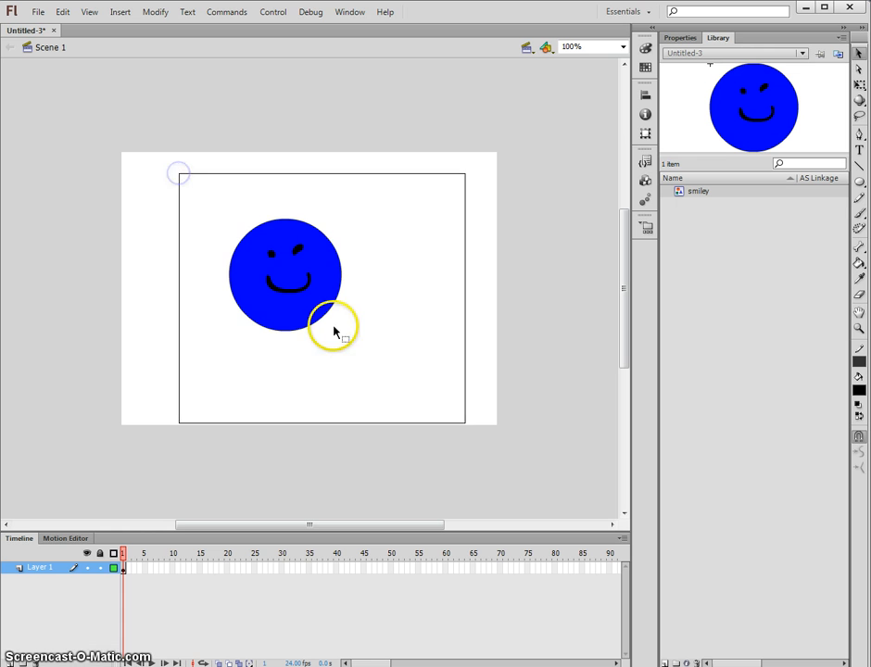
pyautogui.moveTo(321, 321)
pyautogui.mouseDown()
pyautogui.moveTo(278, 328)
pyautogui.moveTo(307, 336)
pyautogui.mouseUp()
pyautogui.click(408, 338)
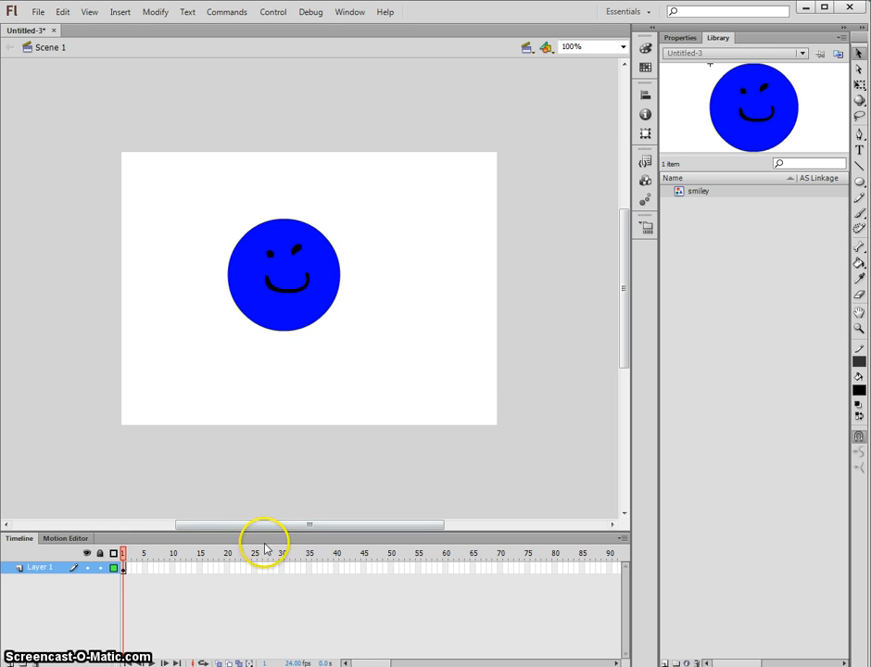
pyautogui.click(282, 292)
pyautogui.click(342, 343)
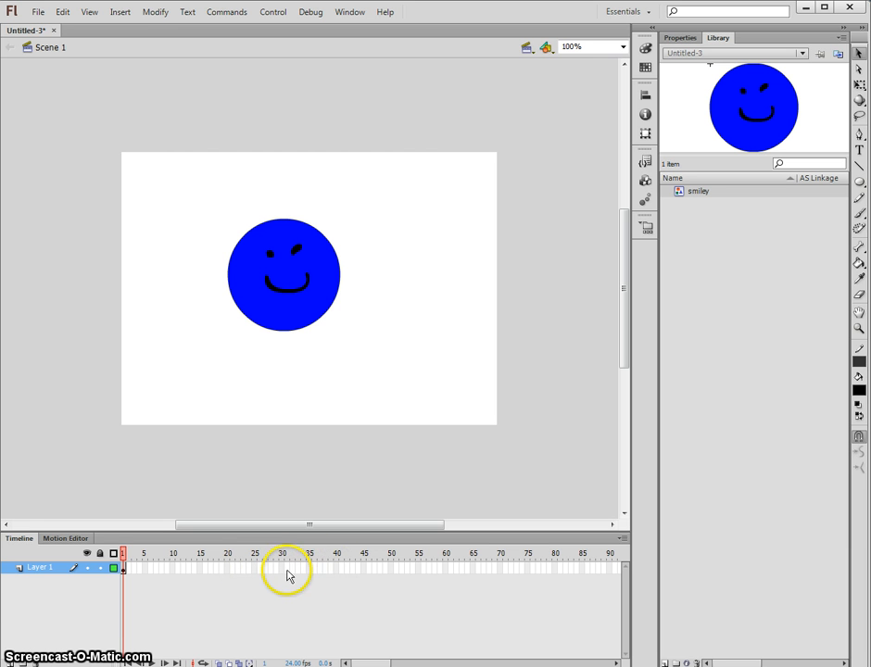
# Insert a blank keyframe at frame 40 of Layer 1
pyautogui.rightClick(336, 569)
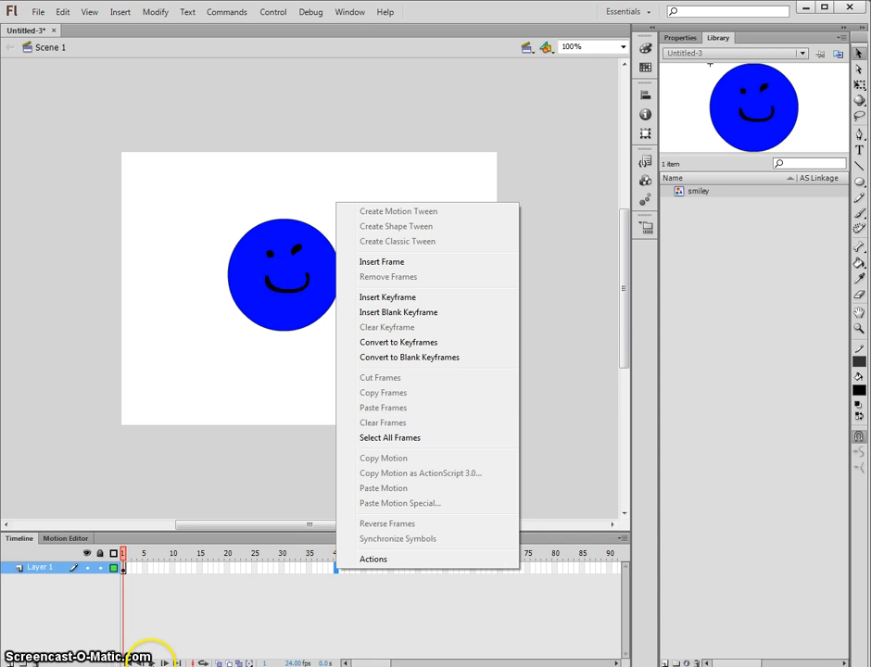
pyautogui.press('Escape')
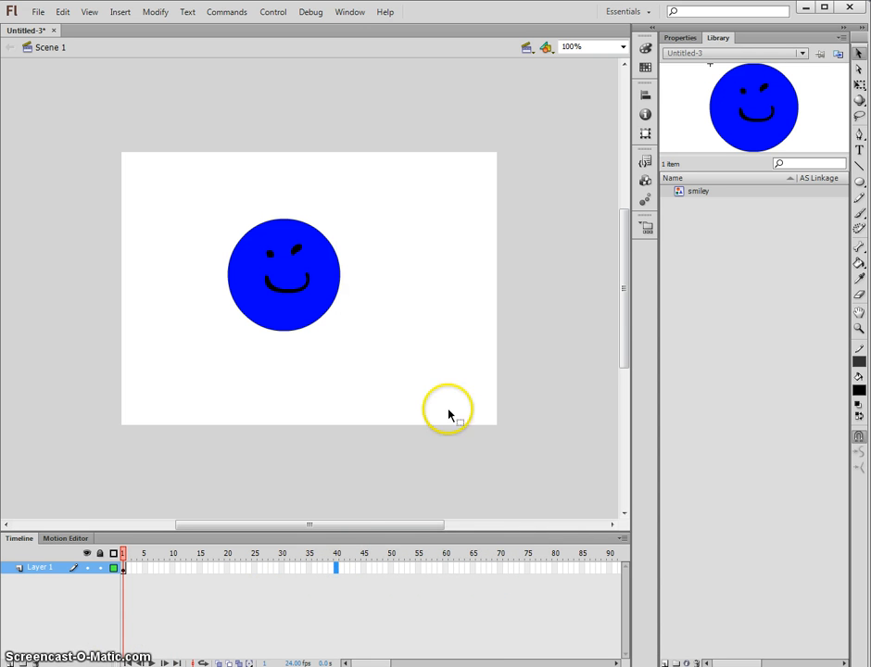
pyautogui.rightClick(338, 574)
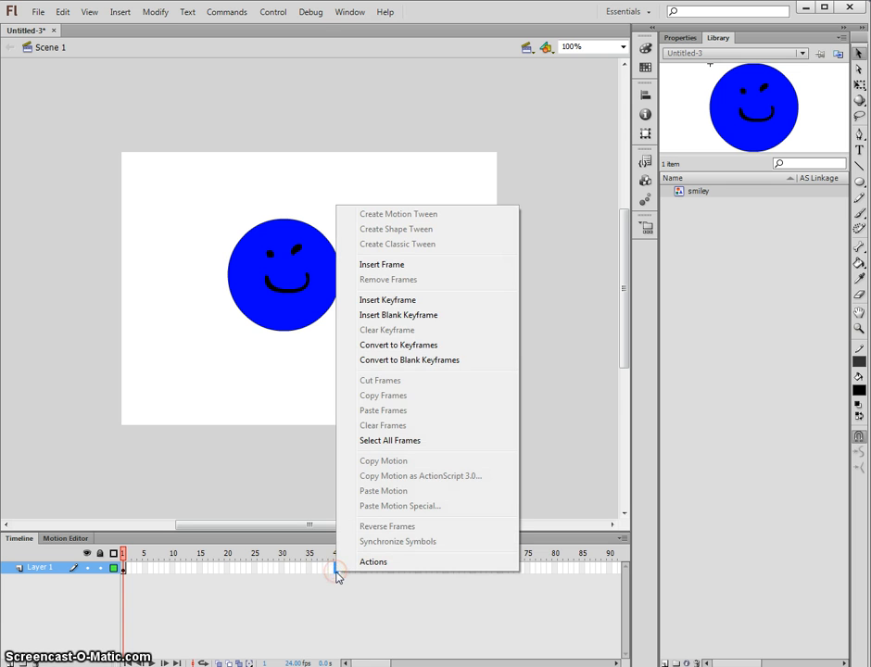
pyautogui.click(419, 323)
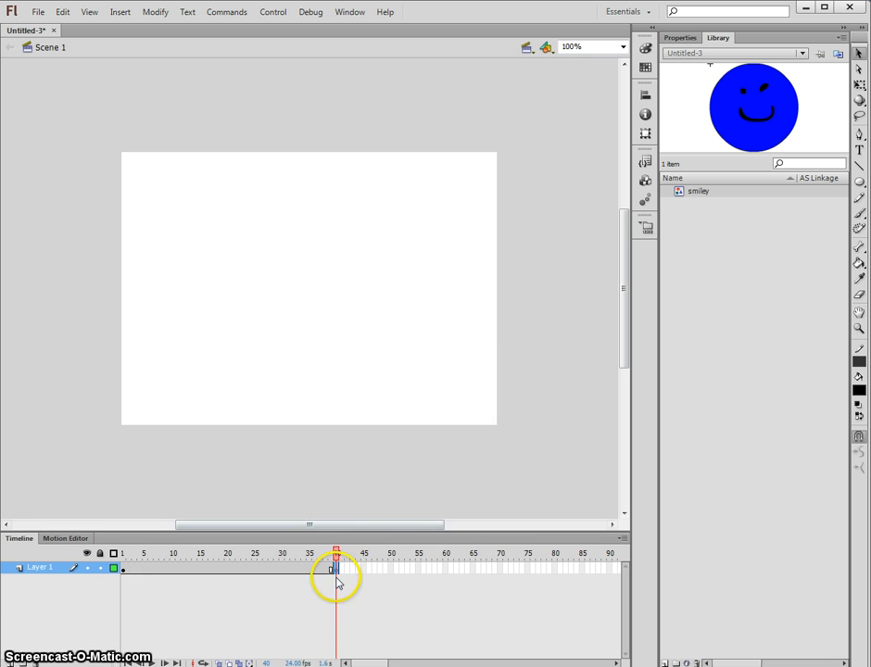
# Preview the timeline from frame 1 through the blank keyframe at frame 40
pyautogui.press('Return')
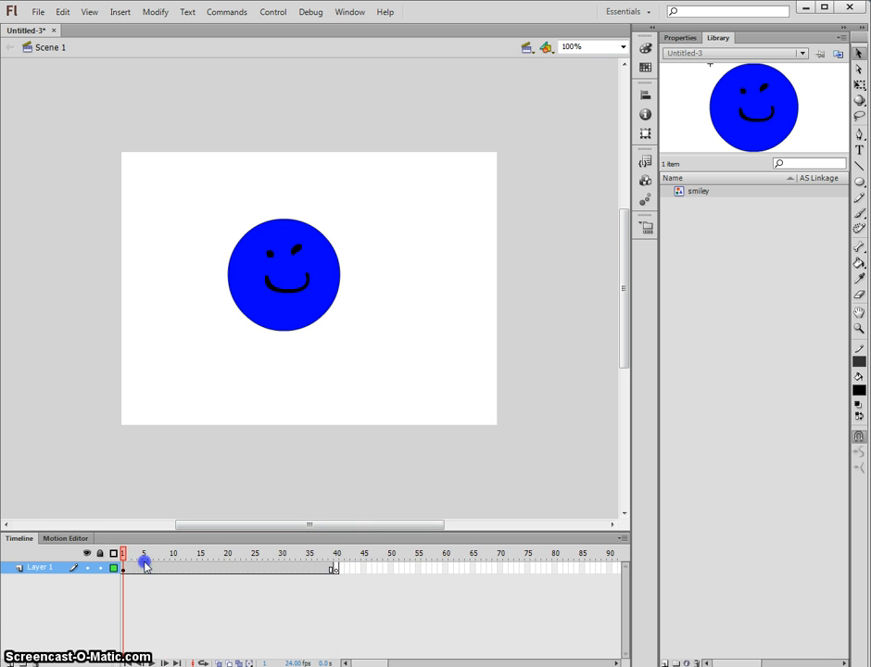
pyautogui.moveTo(154, 569); pyautogui.dragTo(320, 567)
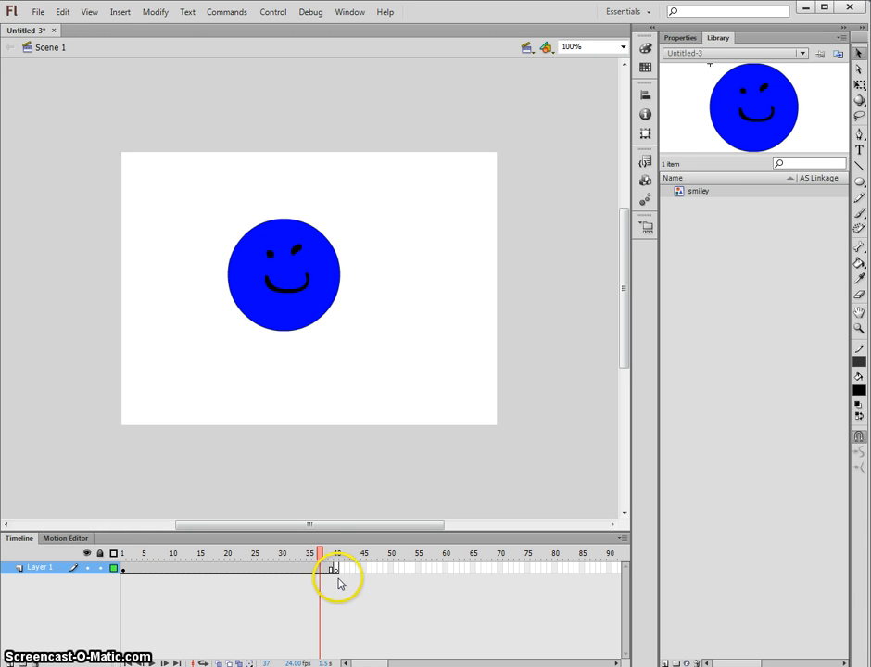
pyautogui.press('Return')
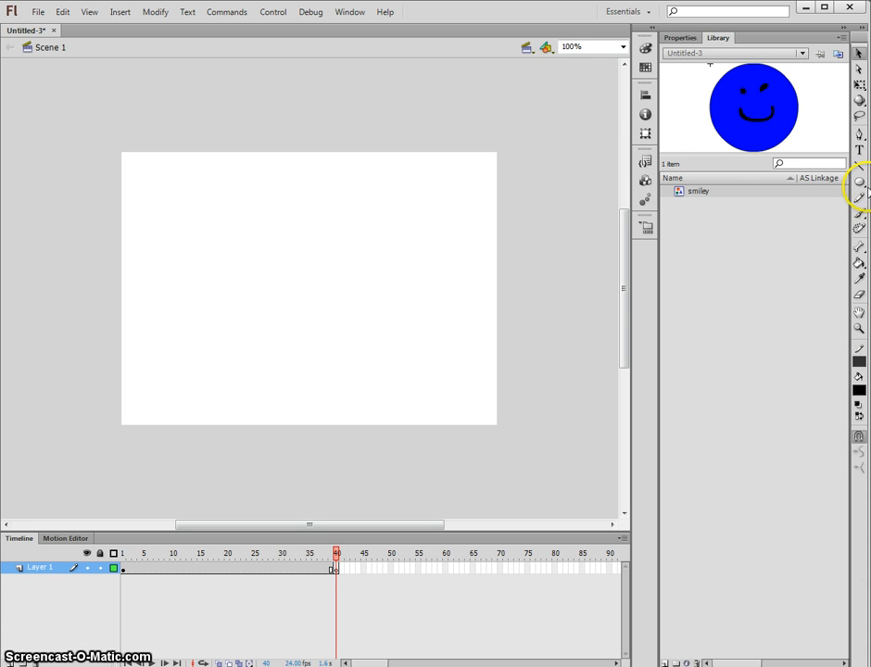
# Draw a black-filled rectangle near the centre of the stage on frame 40, and show the Rectangle tool's properties
pyautogui.click(862, 185)
pyautogui.click(739, 181)
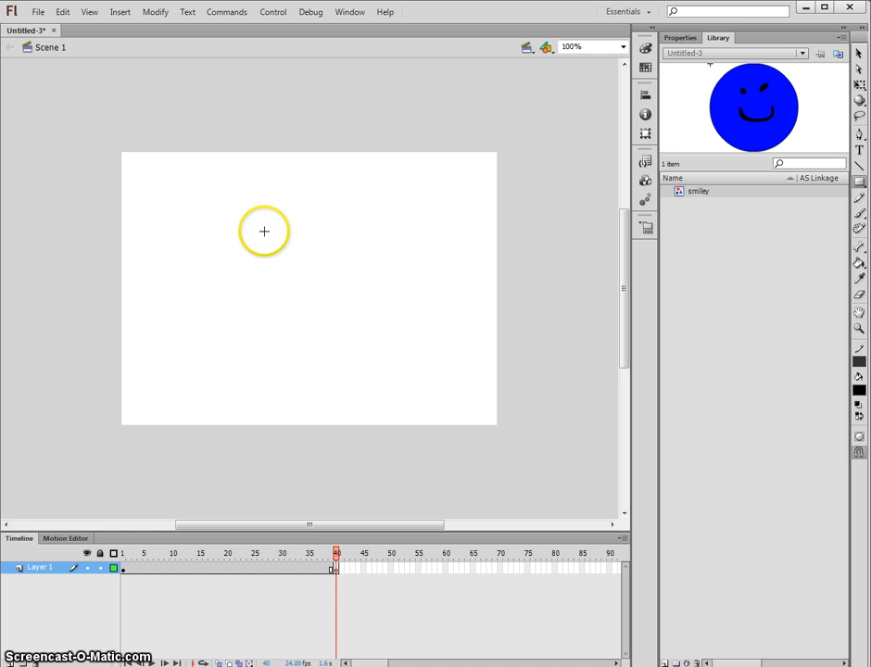
pyautogui.moveTo(252, 227); pyautogui.dragTo(383, 337)
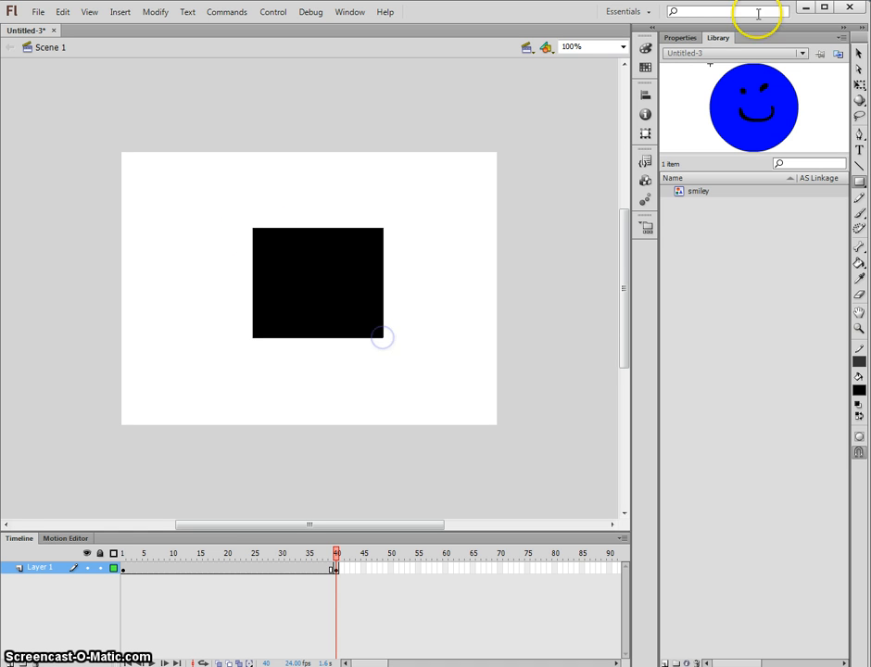
pyautogui.click(691, 37)
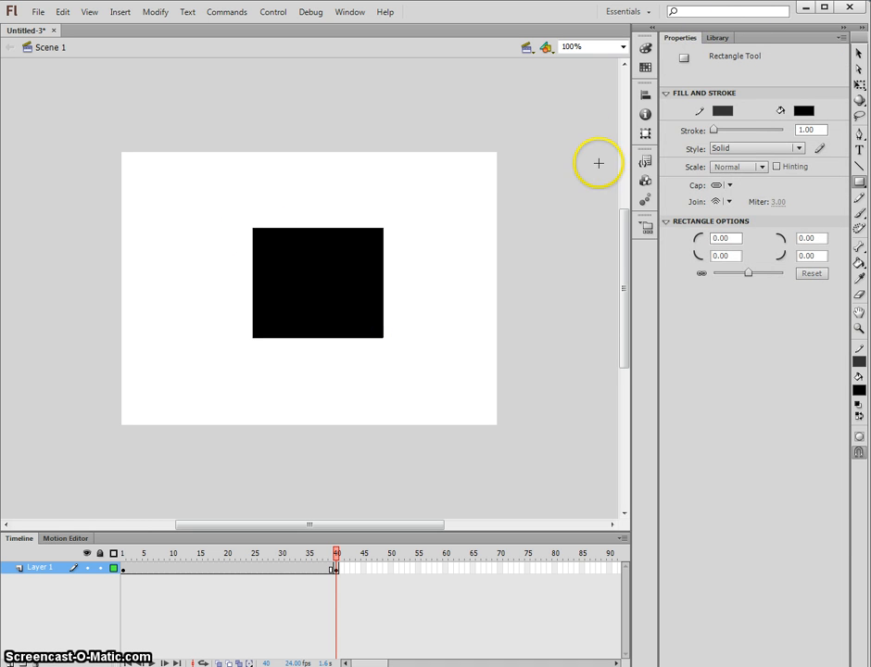
# Undo the black rectangle on frame 40 and draw a wider one, about 311 by 182 px, near the stage centre
pyautogui.hotkey('ctrl', 'z')
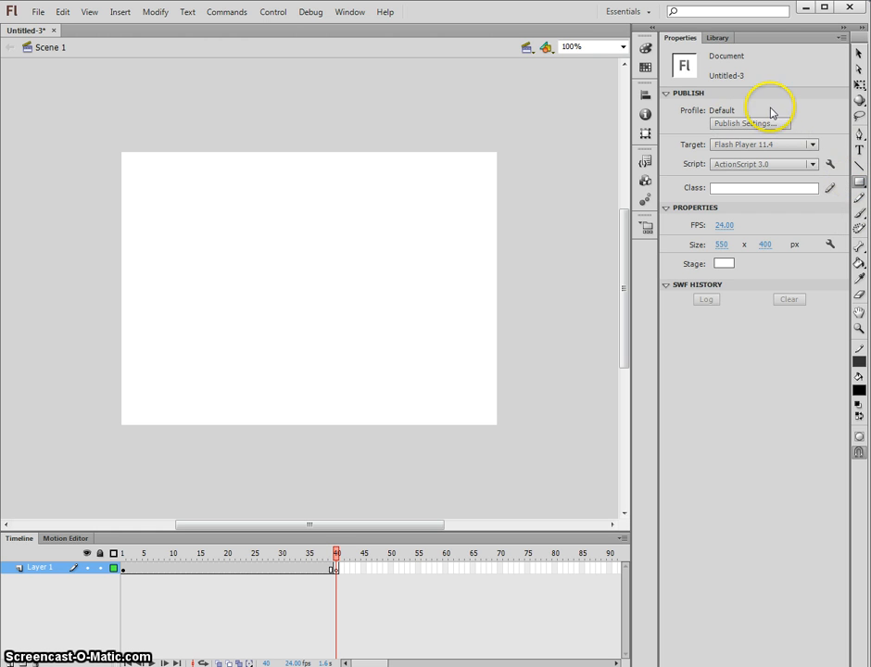
pyautogui.click(859, 182)
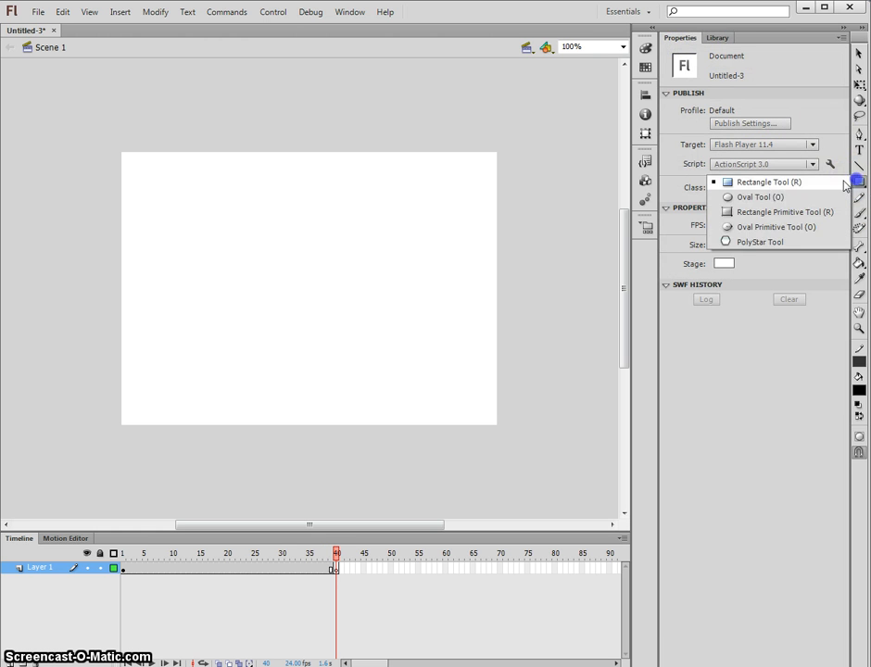
pyautogui.click(749, 181)
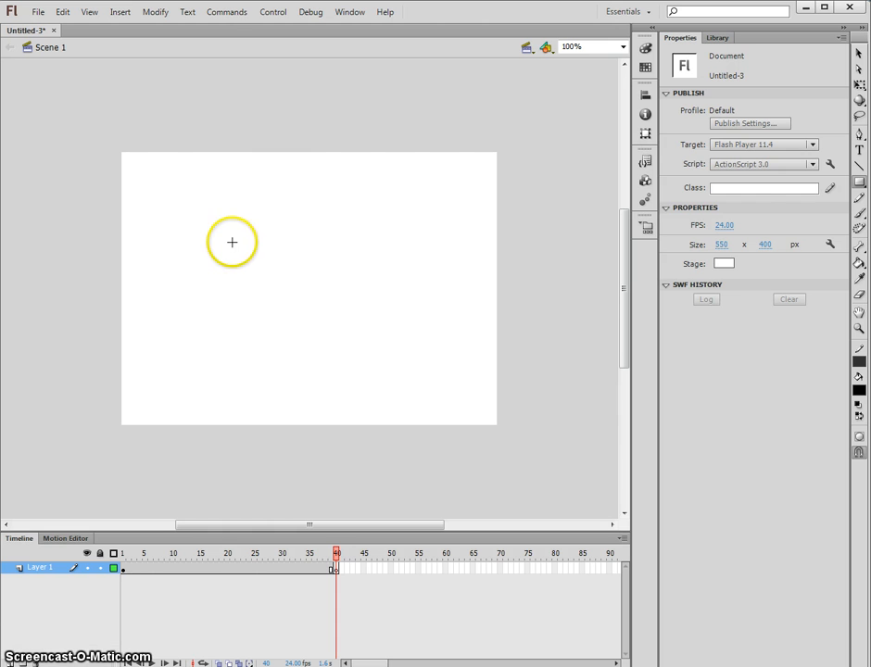
pyautogui.moveTo(216, 239)
pyautogui.mouseDown()
pyautogui.moveTo(405, 315)
pyautogui.moveTo(428, 364)
pyautogui.mouseUp()
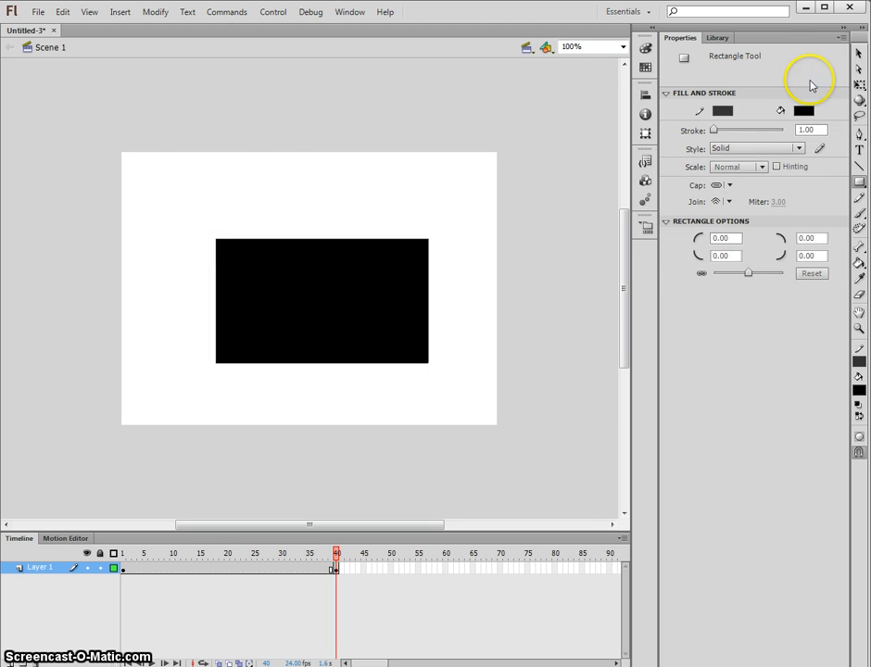
# Fill the rectangle with blue using the Paint Bucket tool, and replace that fill with yellow
pyautogui.click(717, 186)
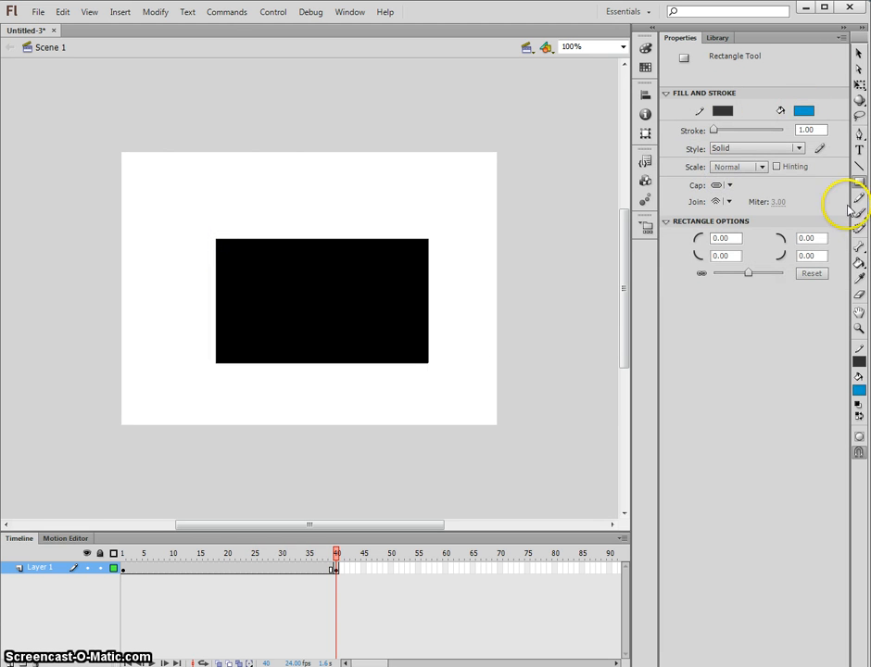
pyautogui.click(861, 260)
pyautogui.click(417, 284)
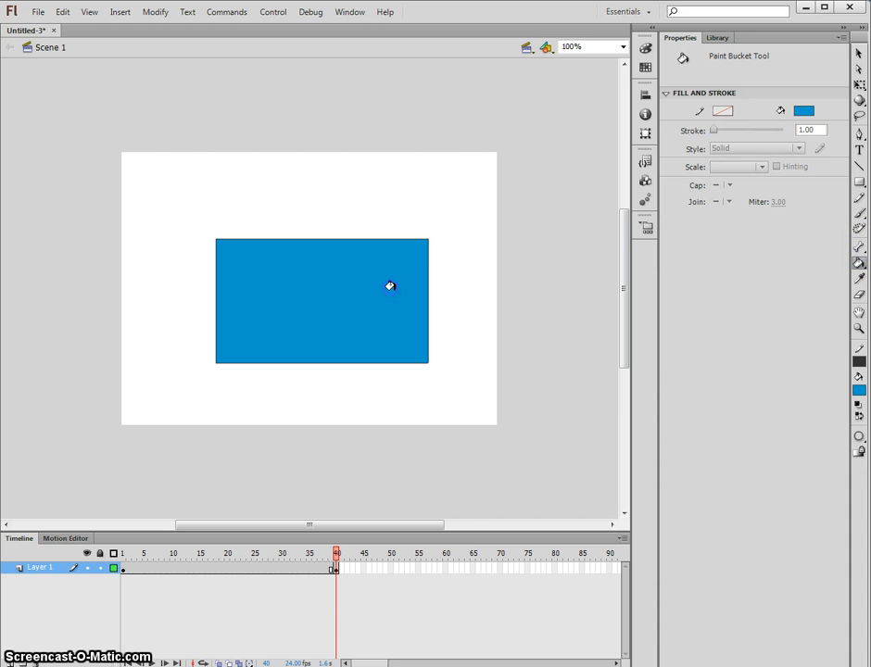
pyautogui.click(803, 111)
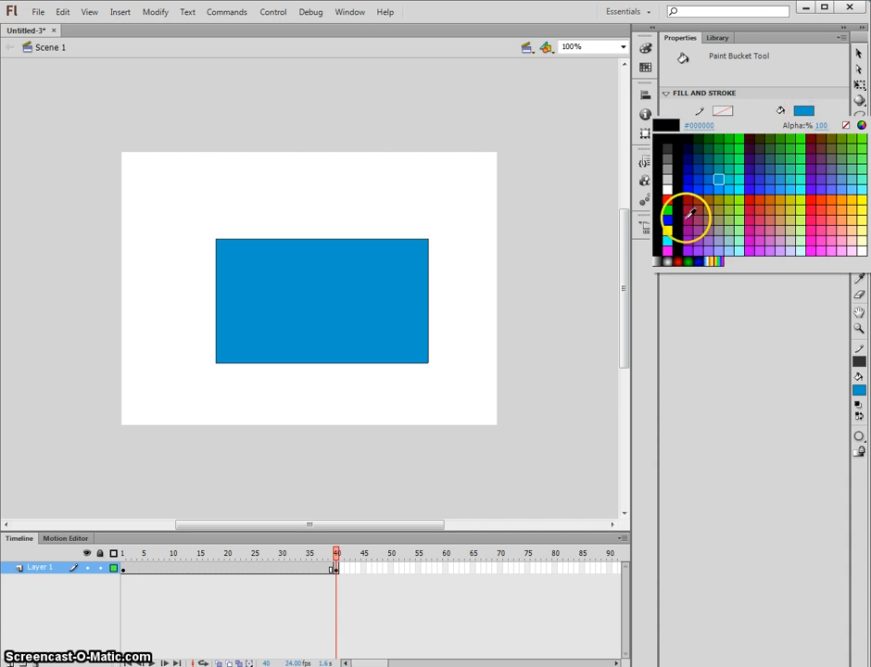
pyautogui.click(669, 223)
pyautogui.click(395, 266)
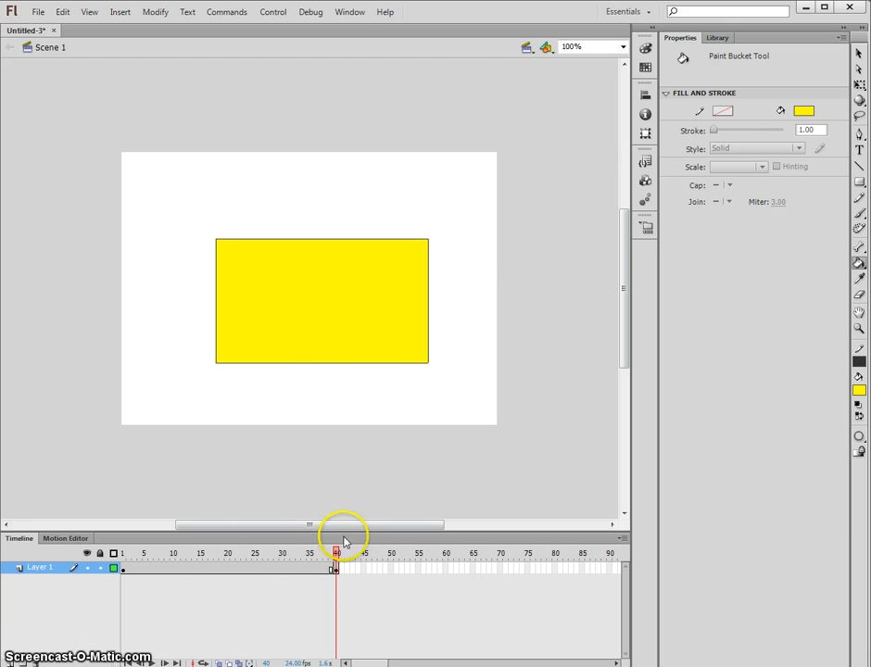
# Scrub the timeline between frames 1 and 40, and inspect the yellow rectangle's fill as a shape
pyautogui.moveTo(335, 561); pyautogui.dragTo(291, 557)
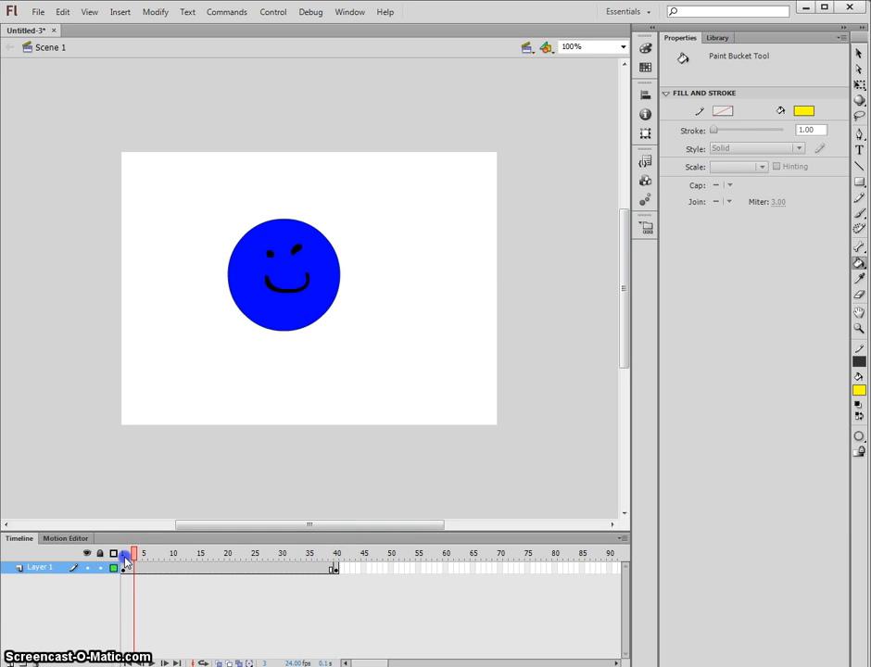
pyautogui.moveTo(121, 559); pyautogui.dragTo(334, 554)
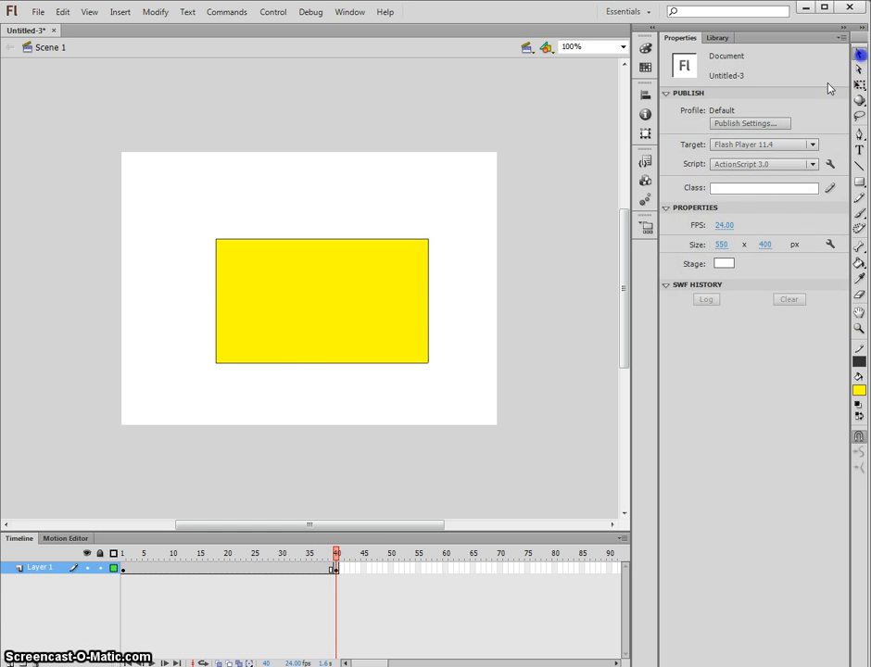
pyautogui.click(376, 312)
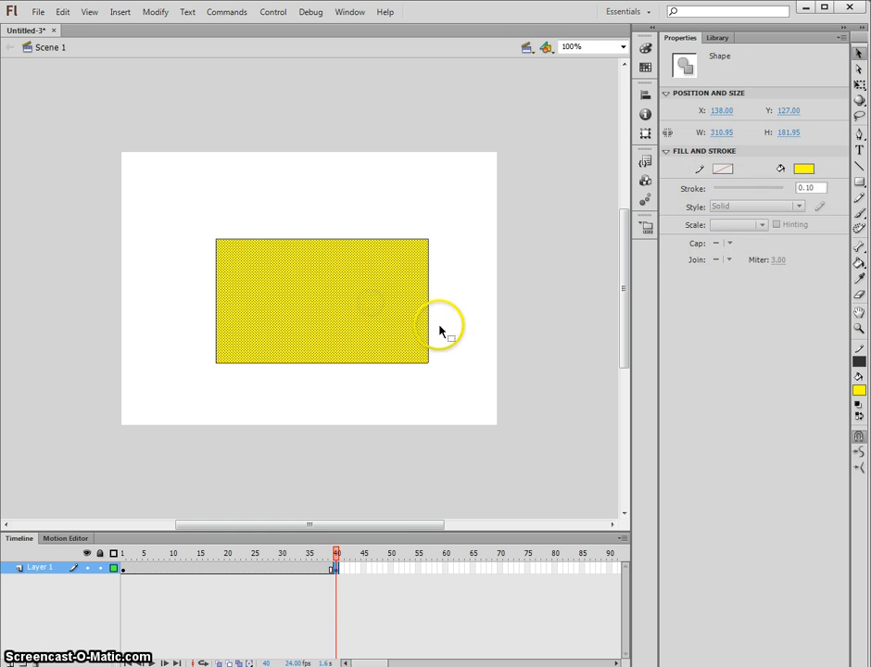
pyautogui.click(492, 341)
# Create a shape tween on Layer 1 between the smiley on frame 1 and the yellow rectangle, and play it from the start
pyautogui.moveTo(334, 554); pyautogui.dragTo(282, 558)
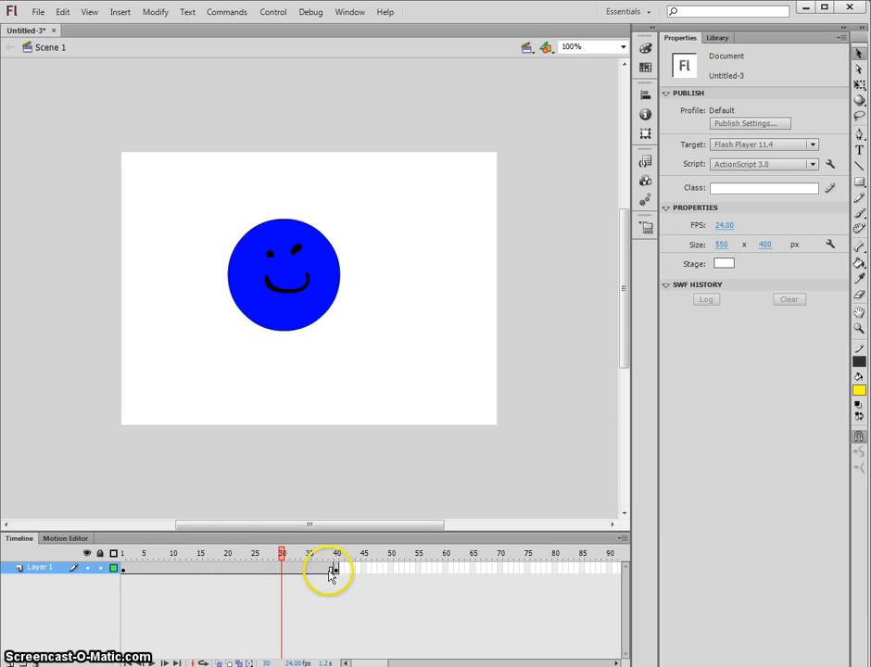
pyautogui.rightClick(239, 567)
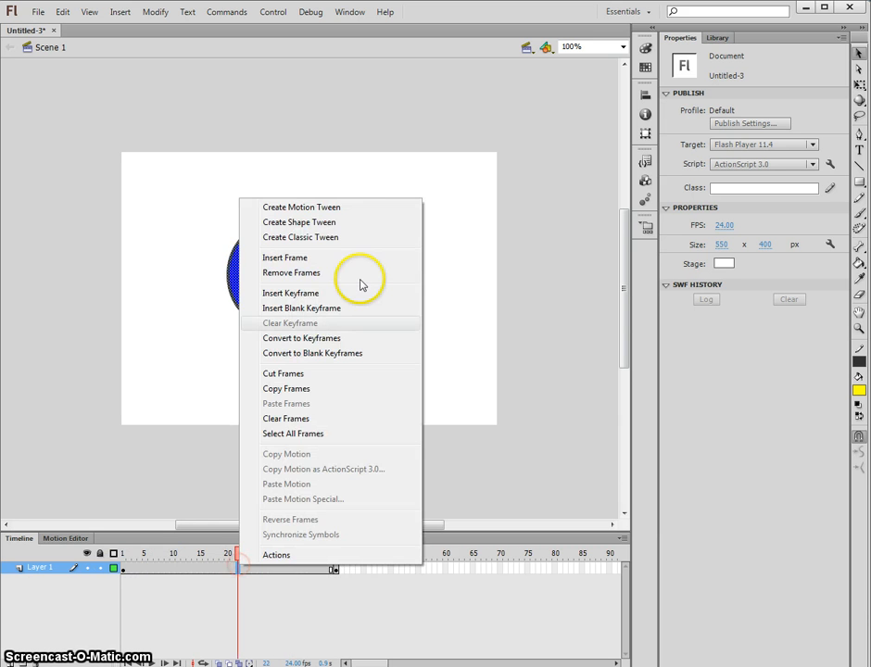
pyautogui.click(326, 223)
pyautogui.moveTo(234, 553); pyautogui.dragTo(83, 549)
pyautogui.press('Return')
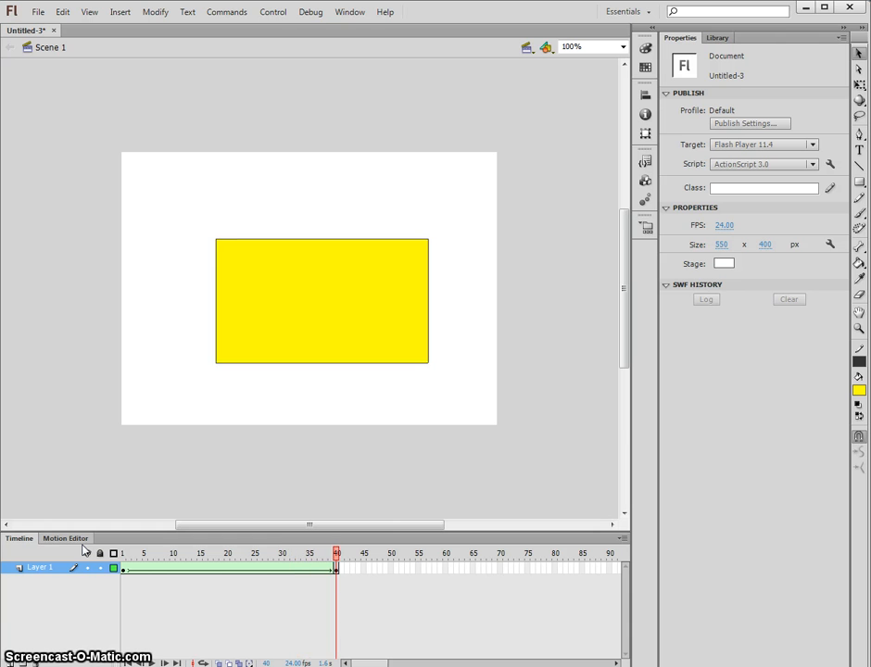
# Set the shape tween's ease to 100 (out) and play the animation
pyautogui.click(251, 571)
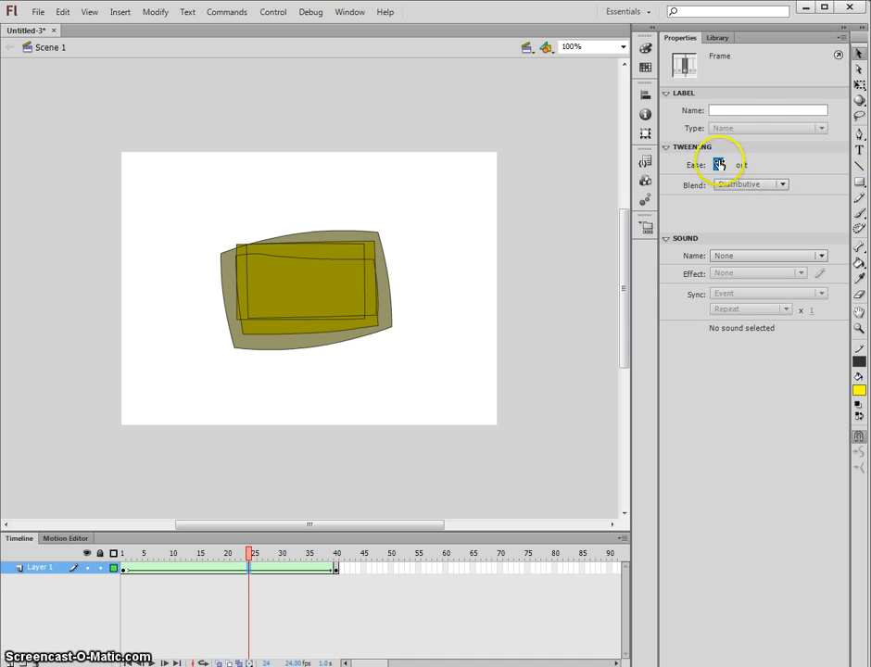
pyautogui.moveTo(720, 164); pyautogui.dragTo(738, 163)
pyautogui.press('Return')
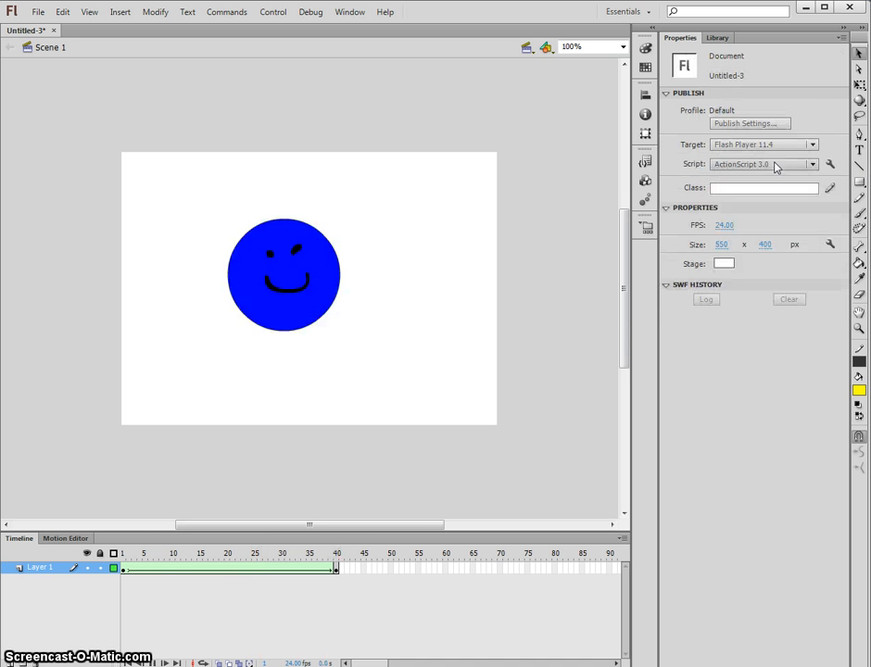
pyautogui.click(755, 163)
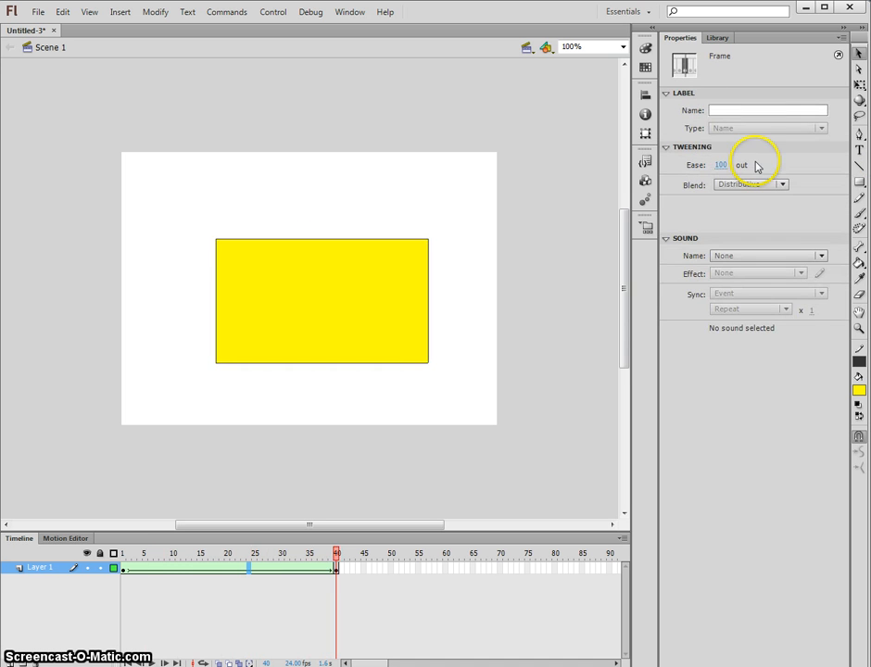
# Set the shape tween's ease to -100 (in) and play the animation
pyautogui.moveTo(727, 167); pyautogui.dragTo(495, 167)
pyautogui.press('Return')
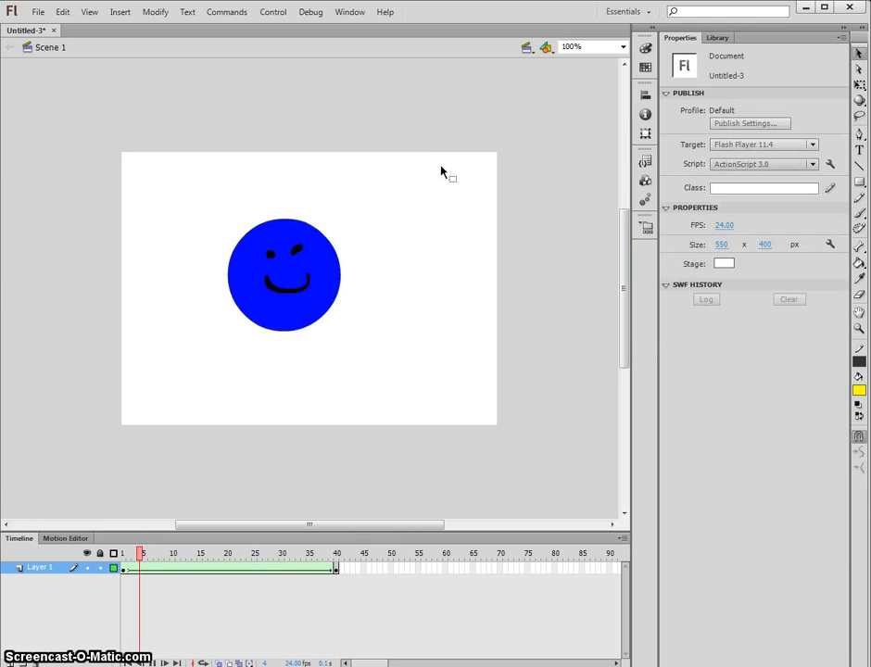
pyautogui.click(482, 175)
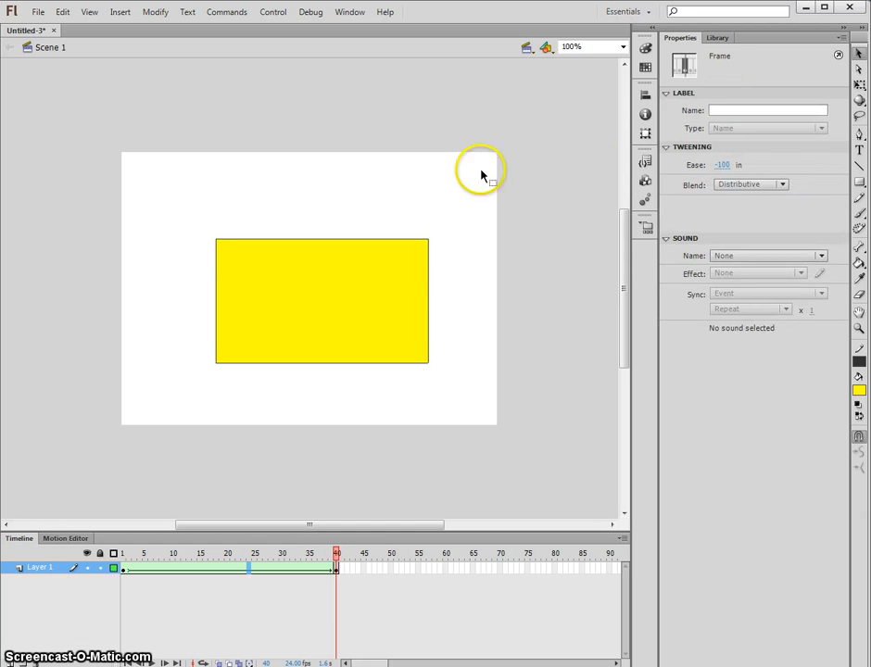
# Set the shape tween's blend to Angular and scrub back to frame 20 to inspect the in-between shapes
pyautogui.click(758, 185)
pyautogui.click(752, 216)
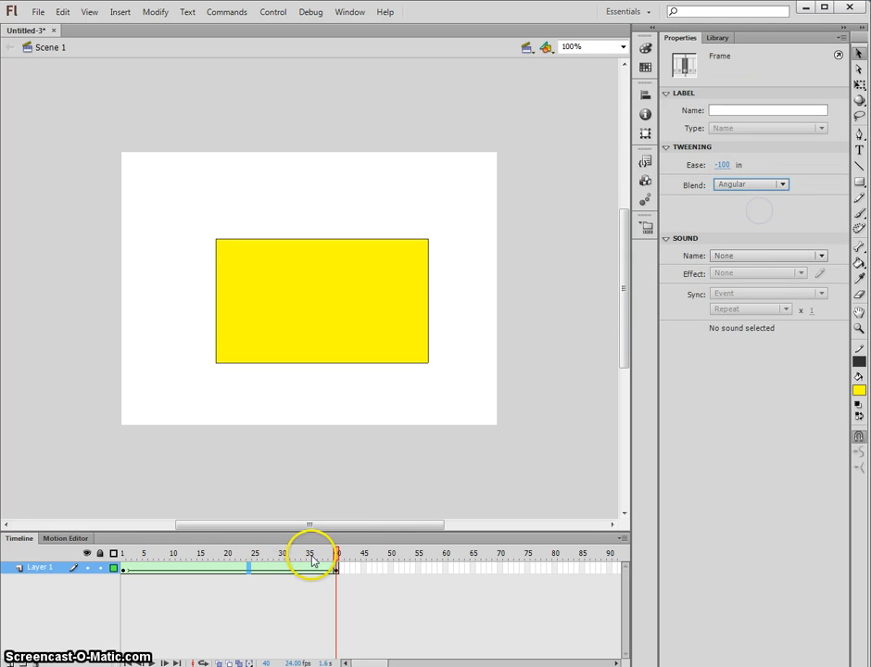
pyautogui.moveTo(335, 554); pyautogui.dragTo(228, 554)
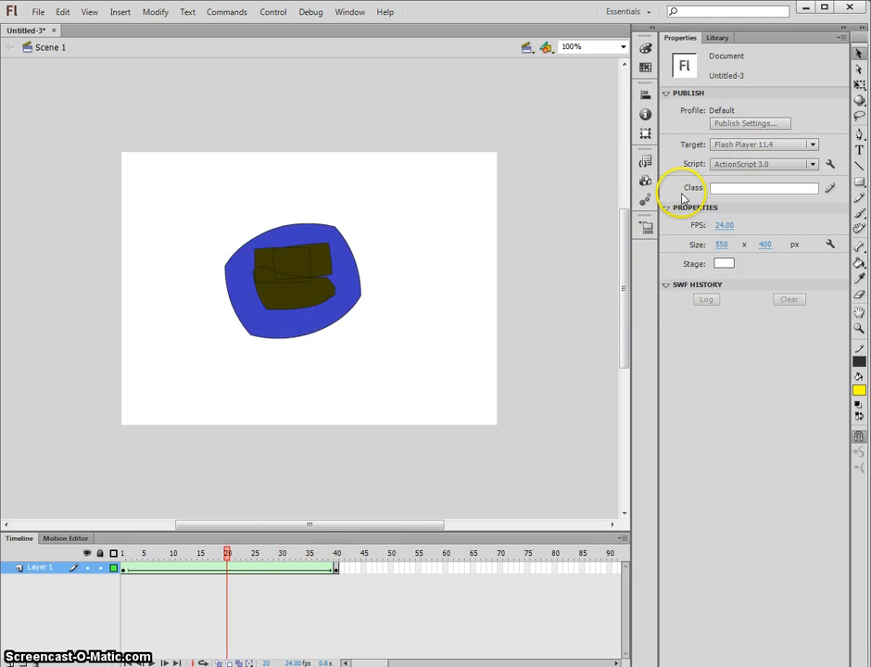
# Switch the shape tween's blend to Distributive and scrub through the middle frames for comparison
pyautogui.click(234, 568)
pyautogui.click(749, 184)
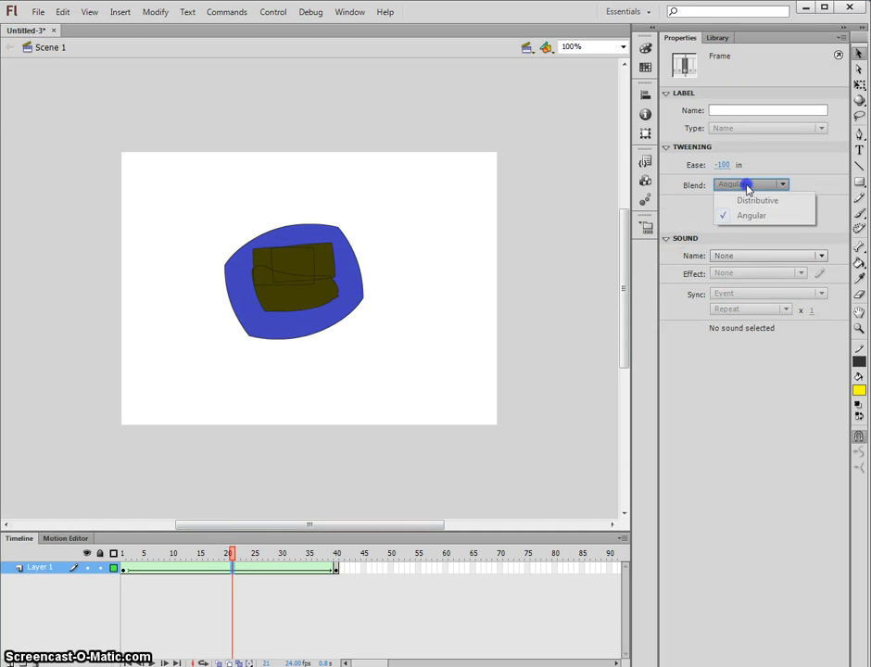
pyautogui.click(747, 198)
pyautogui.moveTo(212, 554); pyautogui.dragTo(243, 553)
# Return the shape tween's blend to Angular and scrub forward through the tween
pyautogui.click(255, 568)
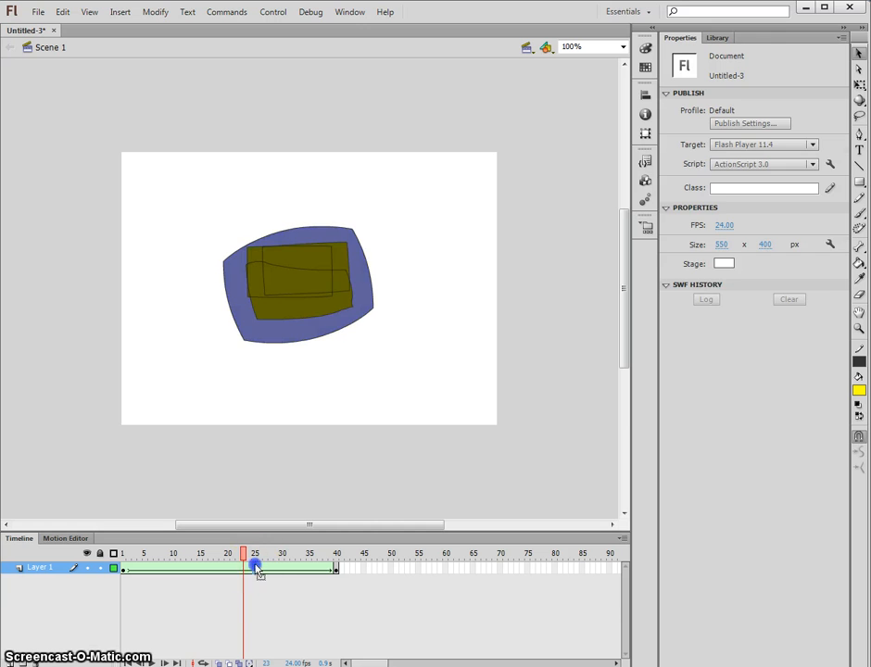
pyautogui.click(746, 184)
pyautogui.click(747, 216)
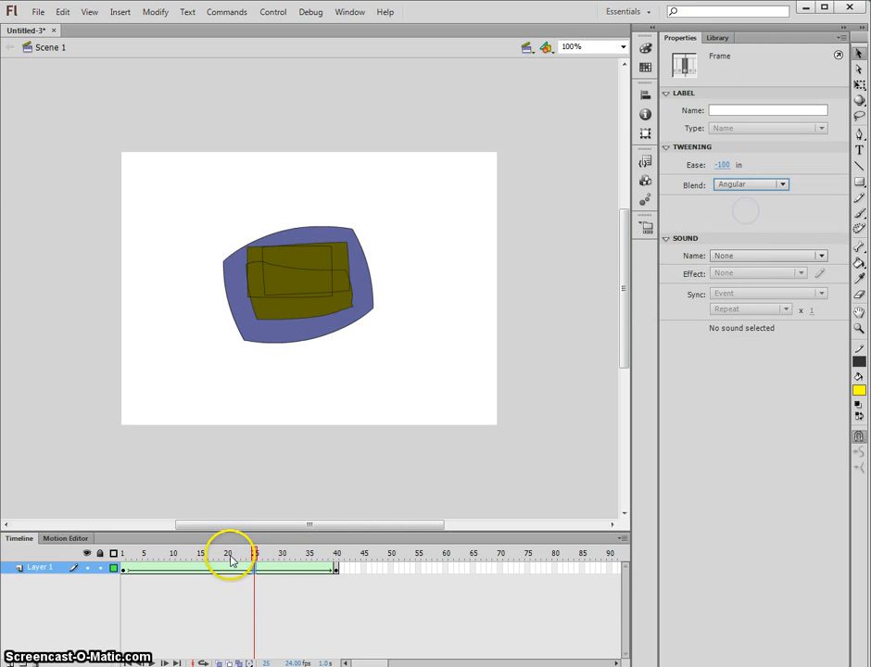
pyautogui.moveTo(230, 556); pyautogui.dragTo(303, 554)
# Draw twelve small yellow rectangles of varying sizes scattered around the large rectangle on frame 40
pyautogui.click(337, 565)
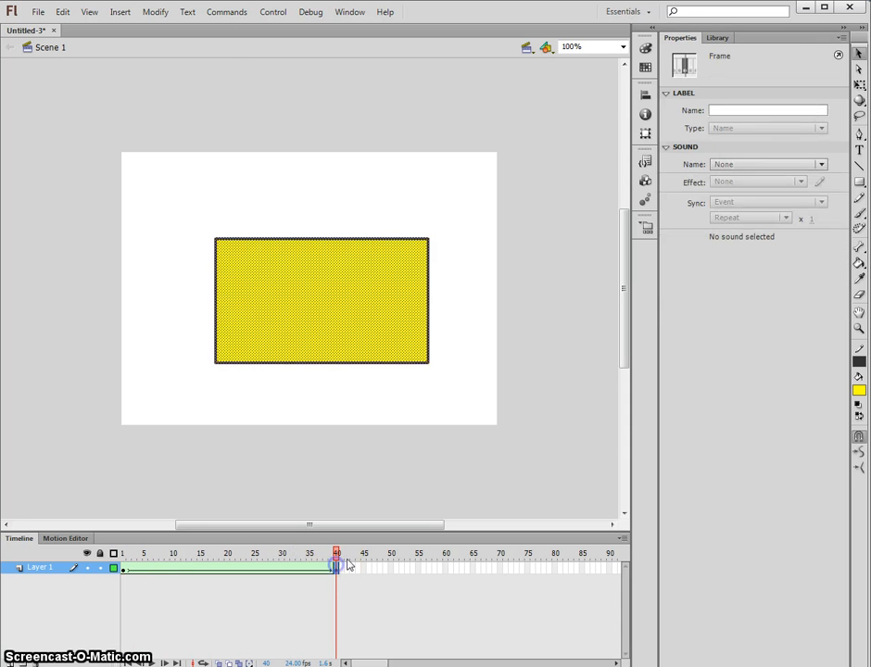
pyautogui.click(480, 426)
pyautogui.click(861, 213)
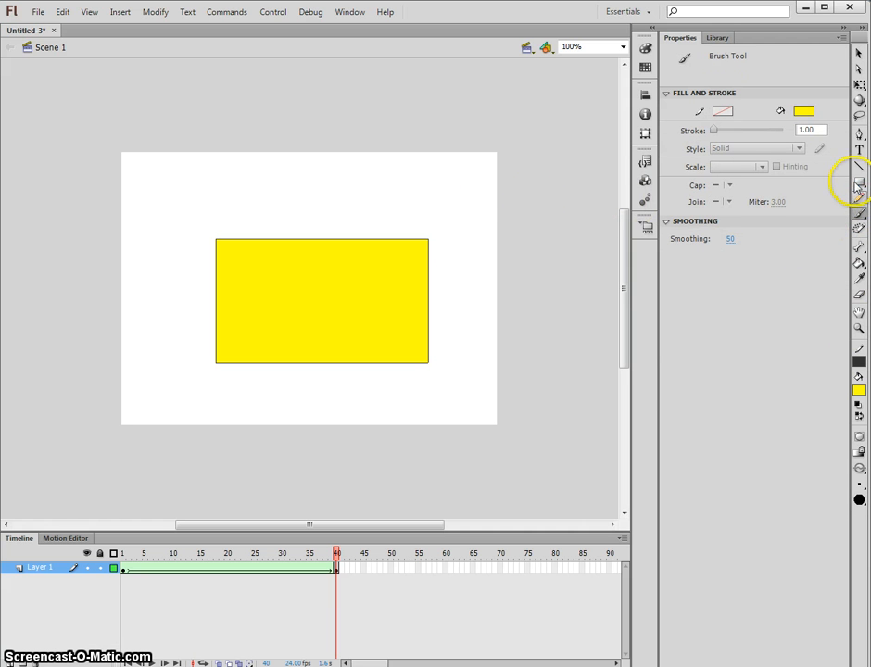
pyautogui.click(859, 183)
pyautogui.moveTo(387, 192); pyautogui.dragTo(427, 215)
pyautogui.moveTo(456, 289); pyautogui.dragTo(479, 312)
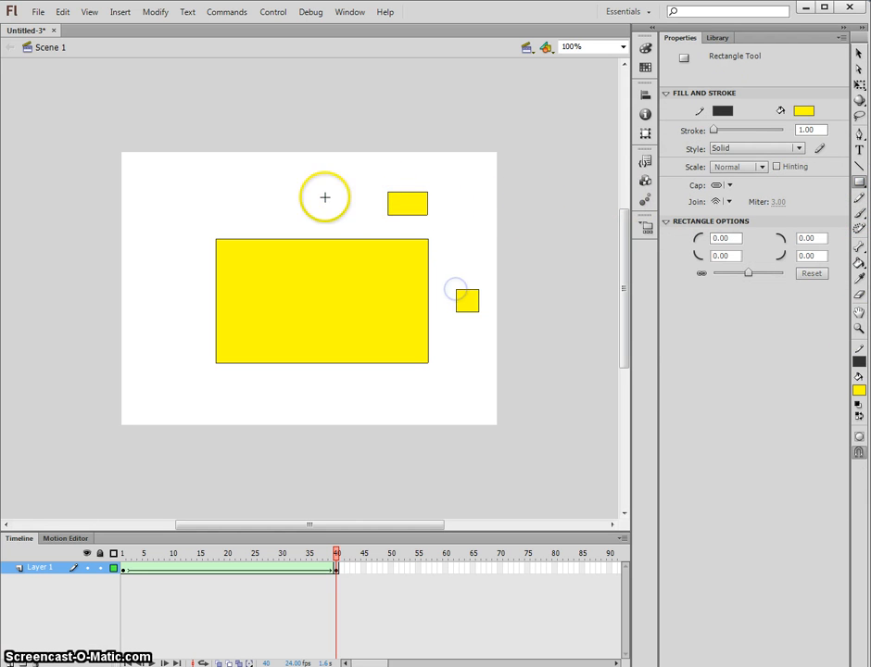
pyautogui.moveTo(319, 190); pyautogui.dragTo(344, 216)
pyautogui.moveTo(179, 206); pyautogui.dragTo(205, 233)
pyautogui.moveTo(154, 304); pyautogui.dragTo(167, 333)
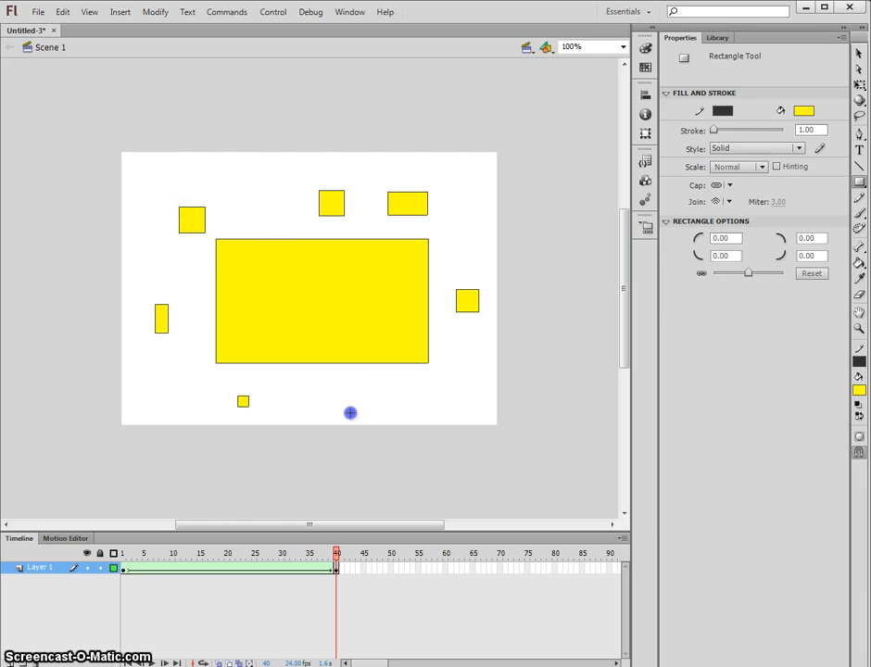
pyautogui.moveTo(449, 406); pyautogui.dragTo(458, 415)
pyautogui.moveTo(463, 372); pyautogui.dragTo(470, 380)
pyautogui.moveTo(182, 382); pyautogui.dragTo(190, 390)
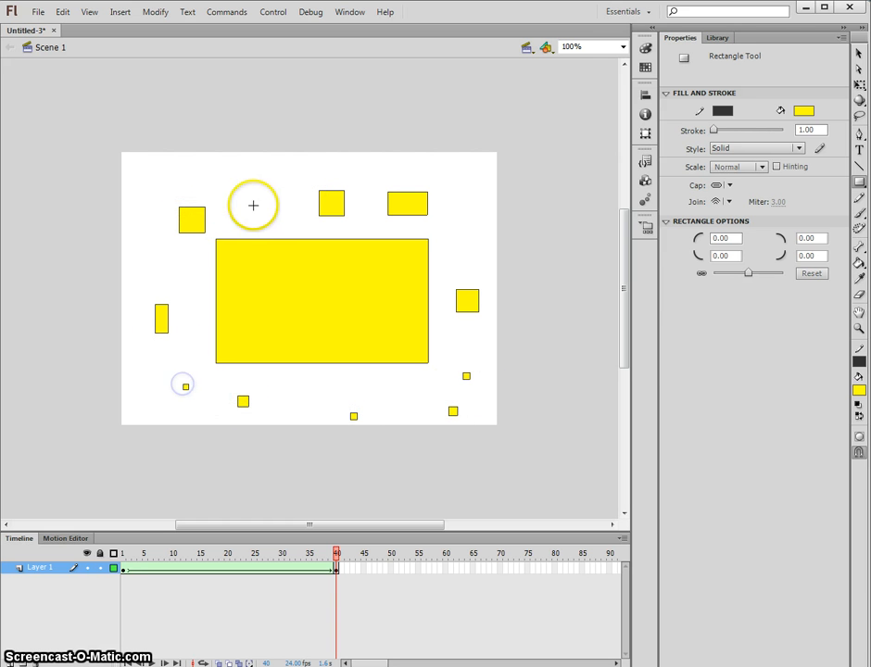
pyautogui.moveTo(254, 204); pyautogui.dragTo(261, 212)
pyautogui.moveTo(197, 176); pyautogui.dragTo(200, 177)
# Rewind to frame 1 and play the tween with the scattered rectangles several times
pyautogui.moveTo(336, 555); pyautogui.dragTo(78, 551)
pyautogui.press('Return')
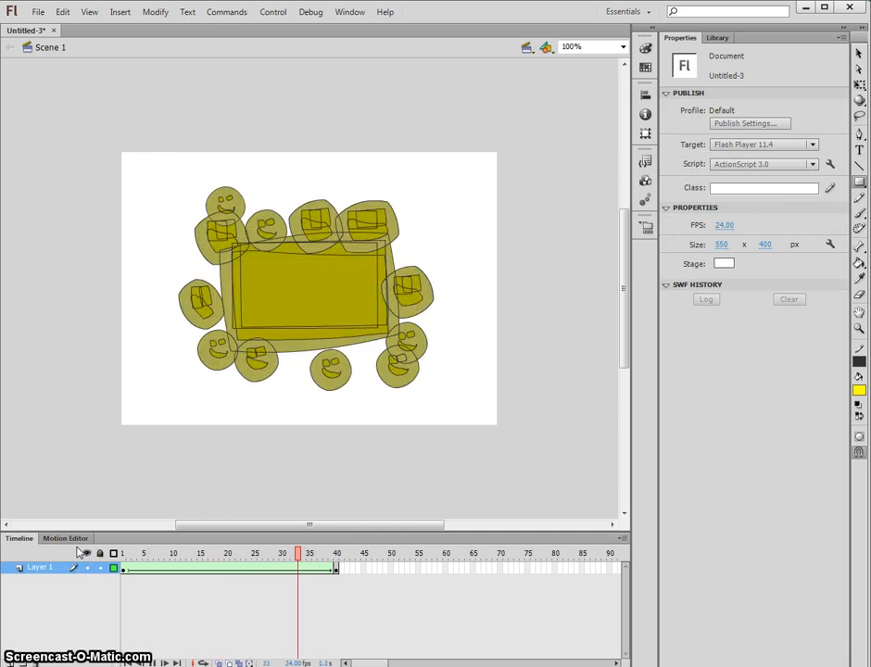
pyautogui.press('Return')
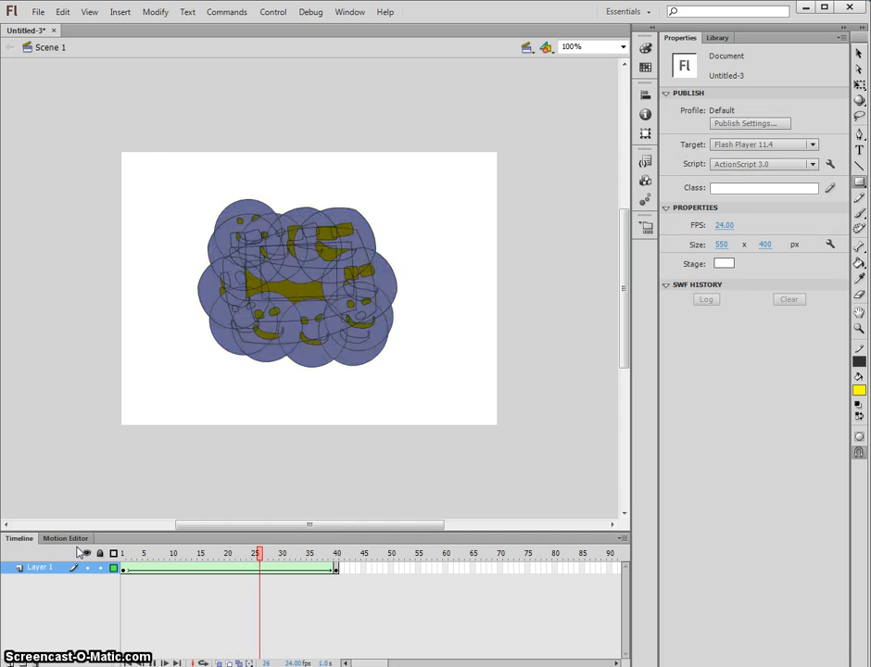
pyautogui.press('Return')
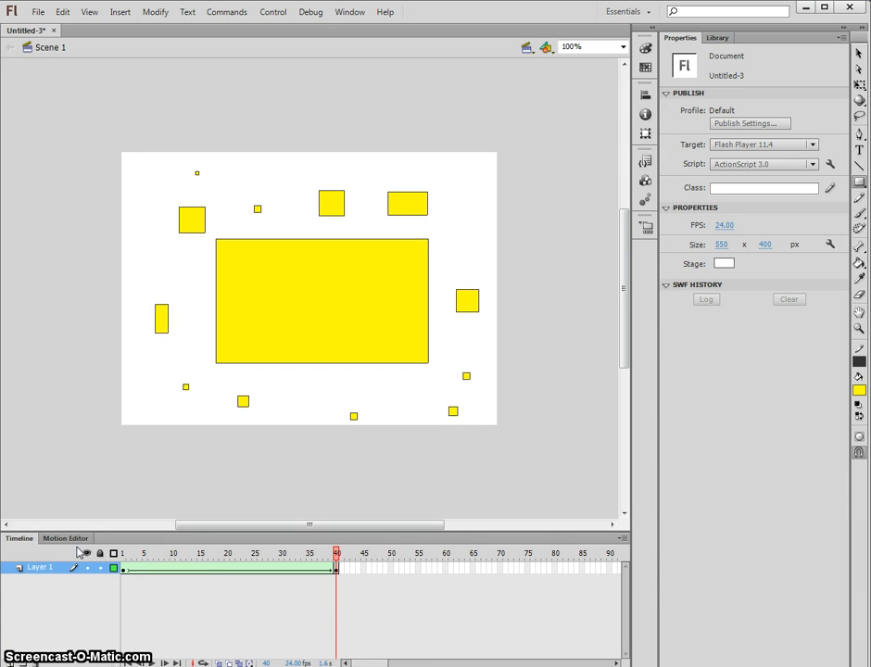
# Delete the large yellow rectangle with its outline from frame 40, keeping the small rectangles around it
pyautogui.click(858, 54)
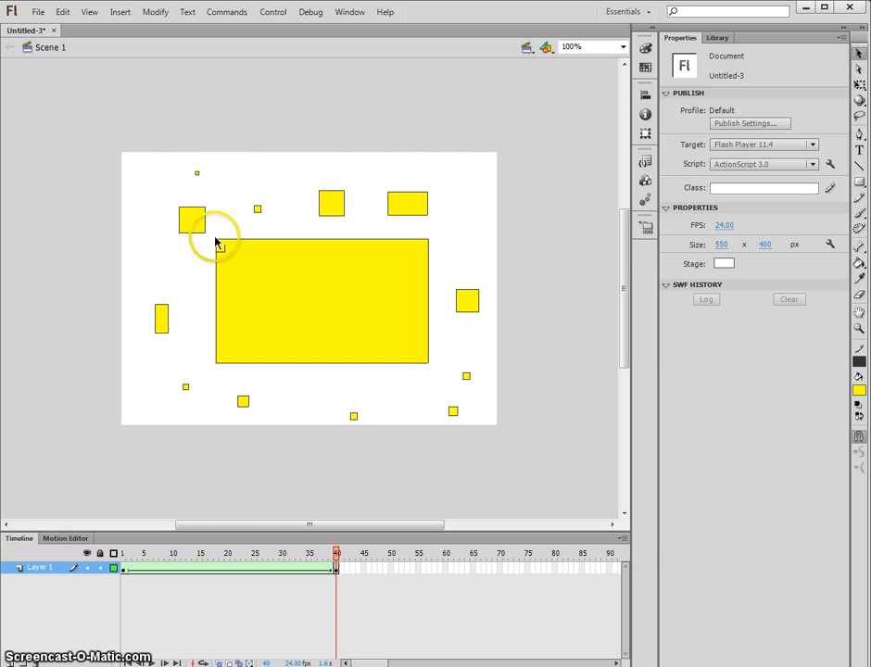
pyautogui.moveTo(210, 231); pyautogui.dragTo(435, 375)
pyautogui.press('Delete')
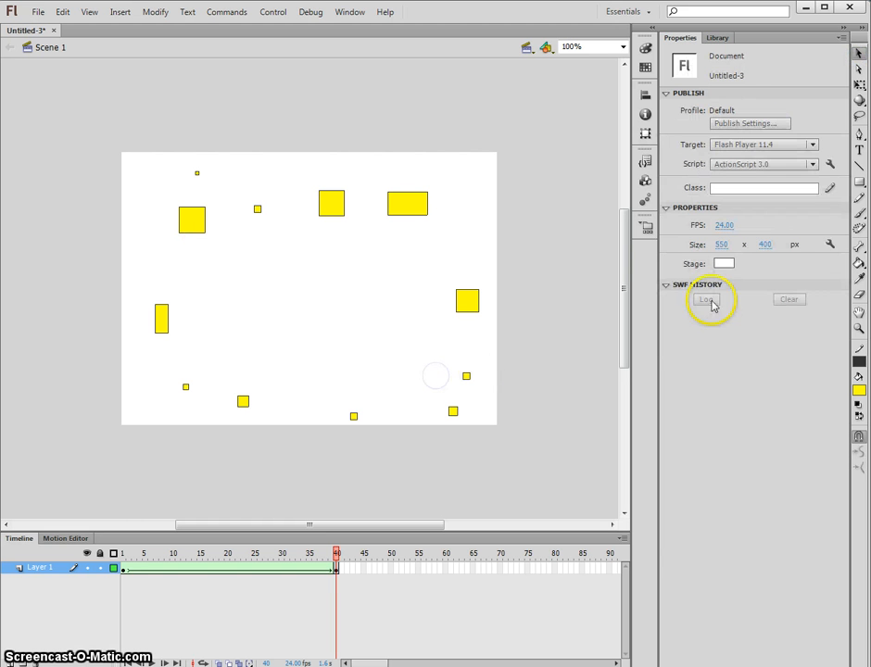
# Draw ten more small yellow squares across the middle of the stage on frame 40 and play the tween
pyautogui.click(860, 183)
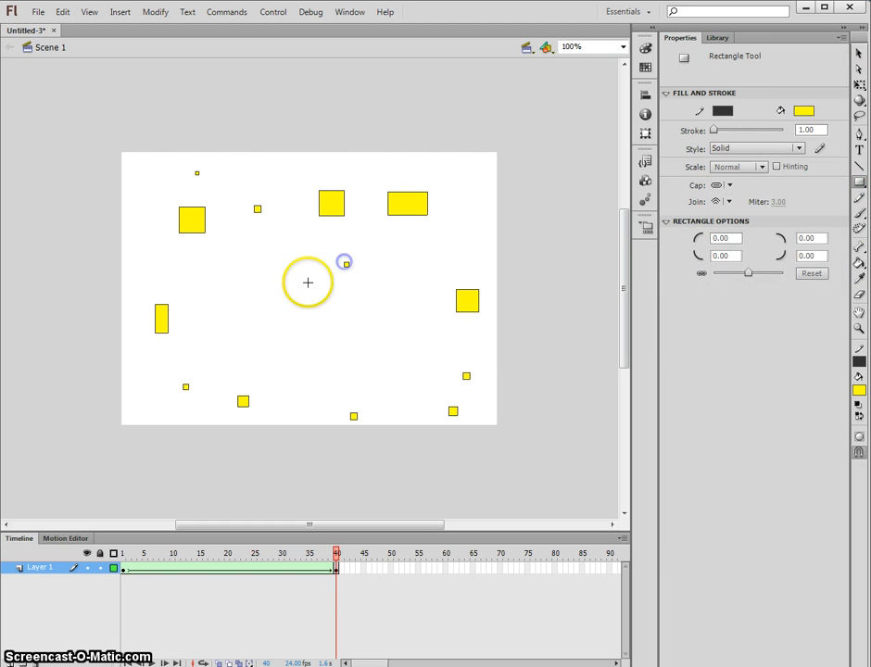
pyautogui.moveTo(309, 284); pyautogui.dragTo(316, 291)
pyautogui.moveTo(355, 324); pyautogui.dragTo(400, 359)
pyautogui.moveTo(406, 299); pyautogui.dragTo(414, 307)
pyautogui.moveTo(310, 318); pyautogui.dragTo(318, 325)
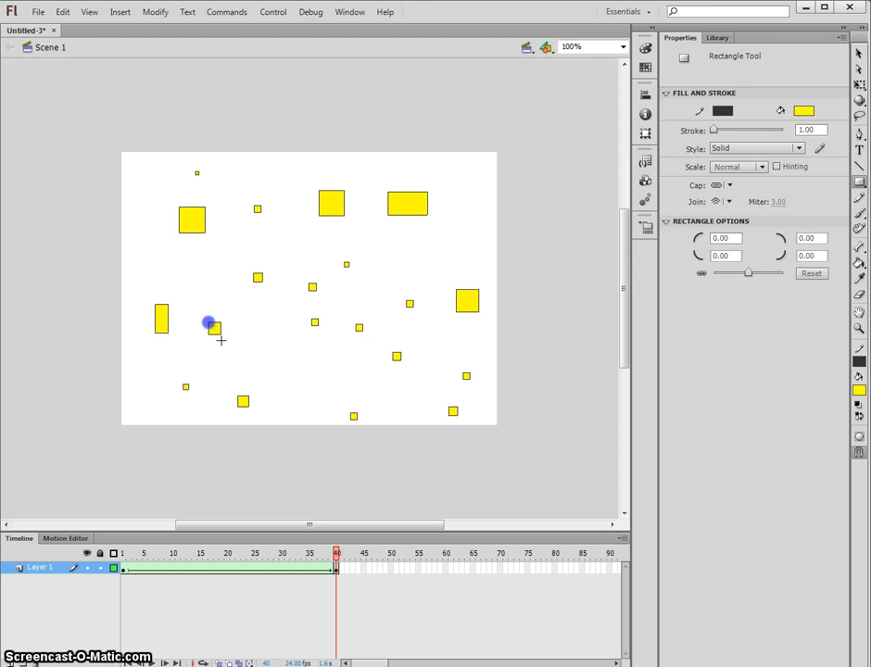
pyautogui.moveTo(270, 362); pyautogui.dragTo(277, 368)
pyautogui.press('Return')
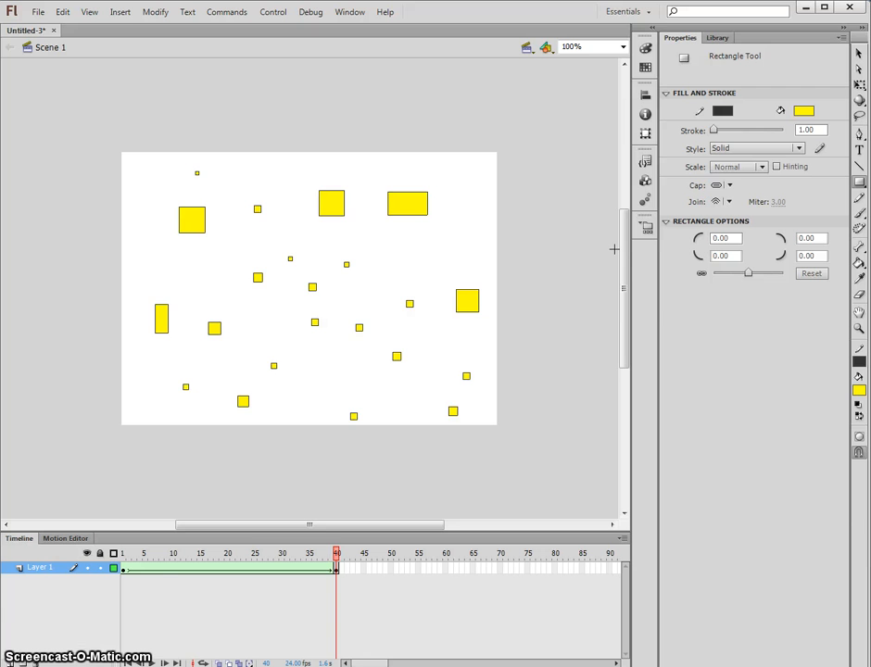
pyautogui.press('Return')
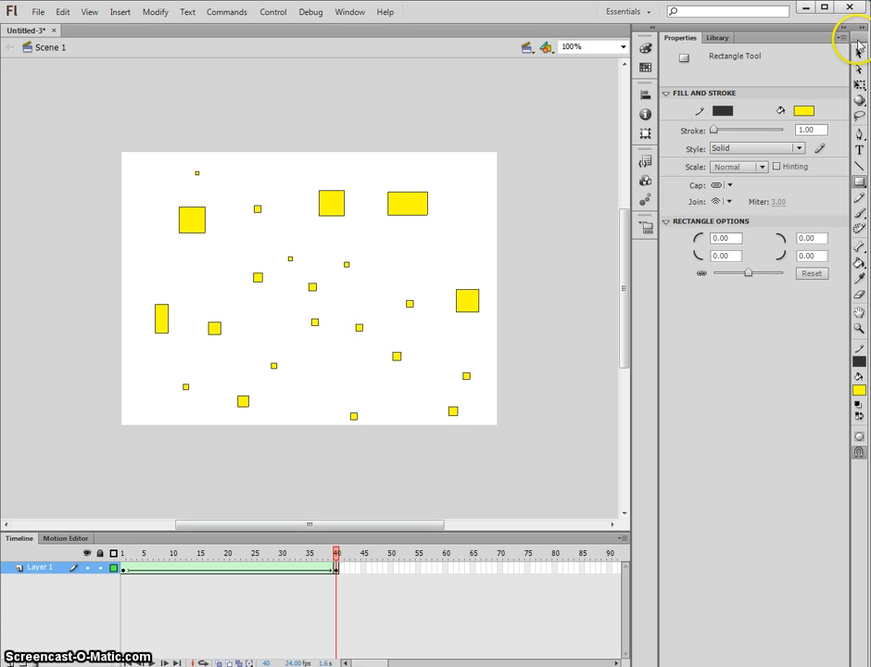
# Insert a blank keyframe at frame 80 of Layer 1
pyautogui.click(858, 56)
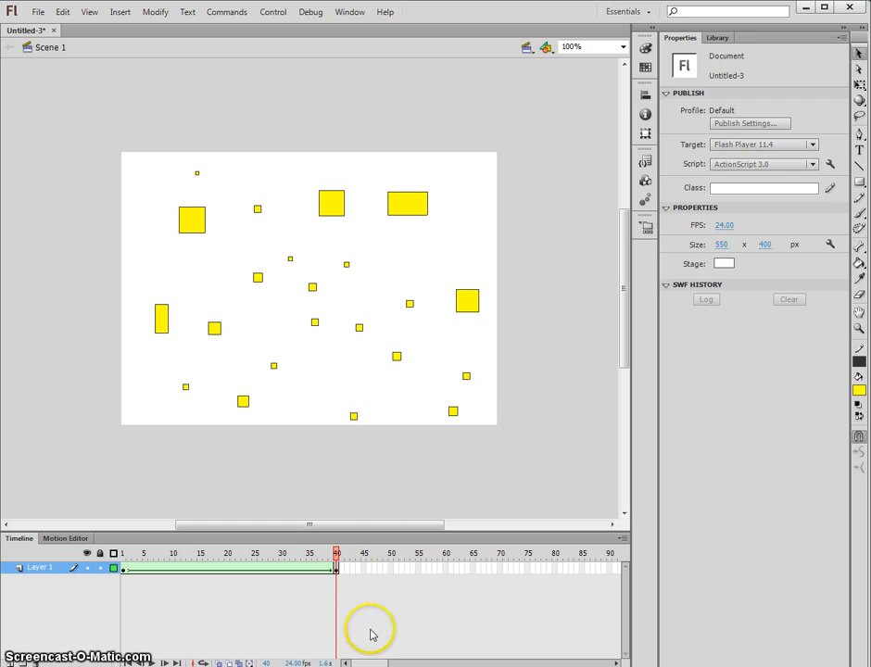
pyautogui.rightClick(556, 572)
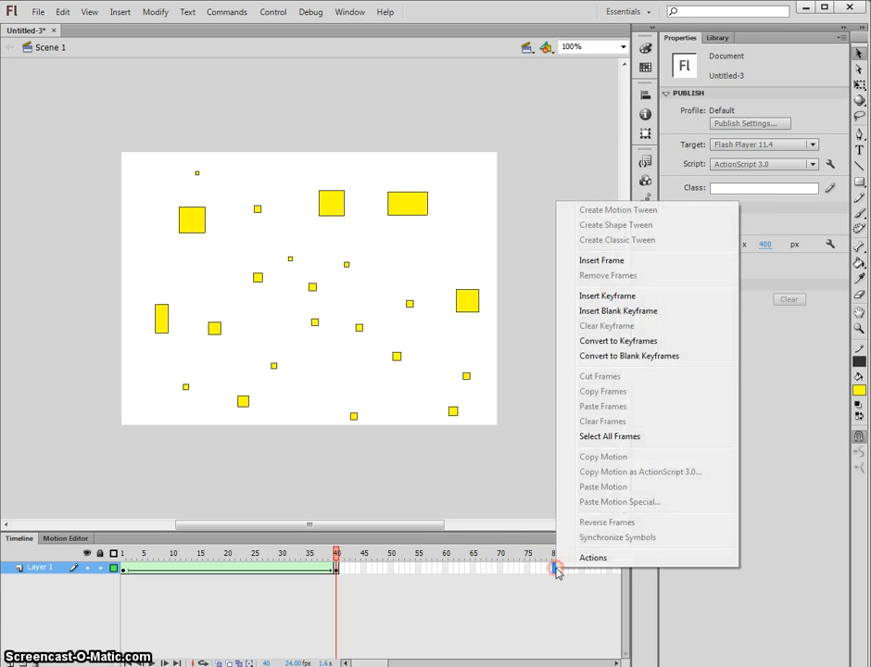
pyautogui.click(626, 313)
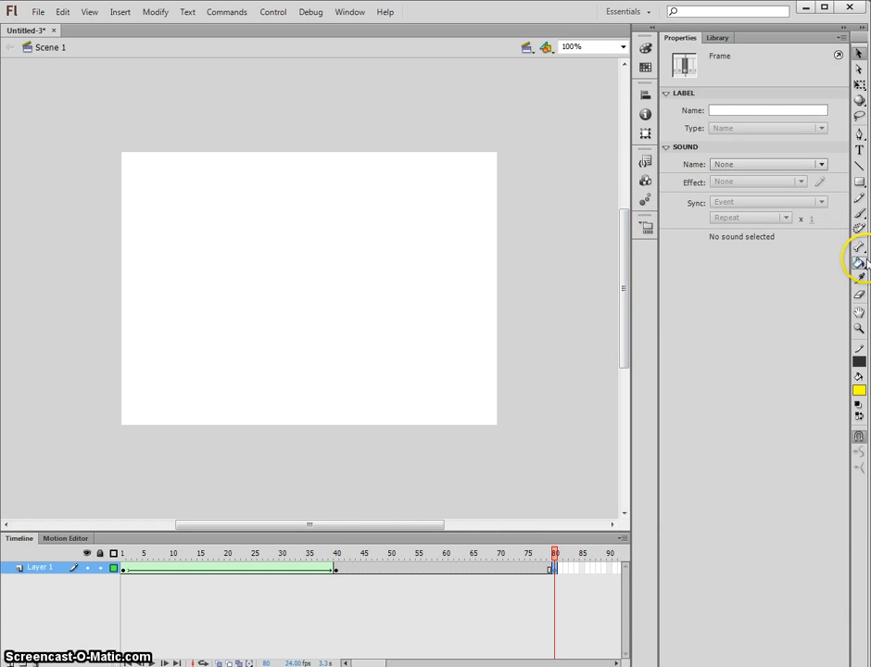
# Brush a black outline of Batman on frame 80, with a horned mask, eyes, mouth, chin and a scalloped cape
pyautogui.click(862, 213)
pyautogui.click(804, 112)
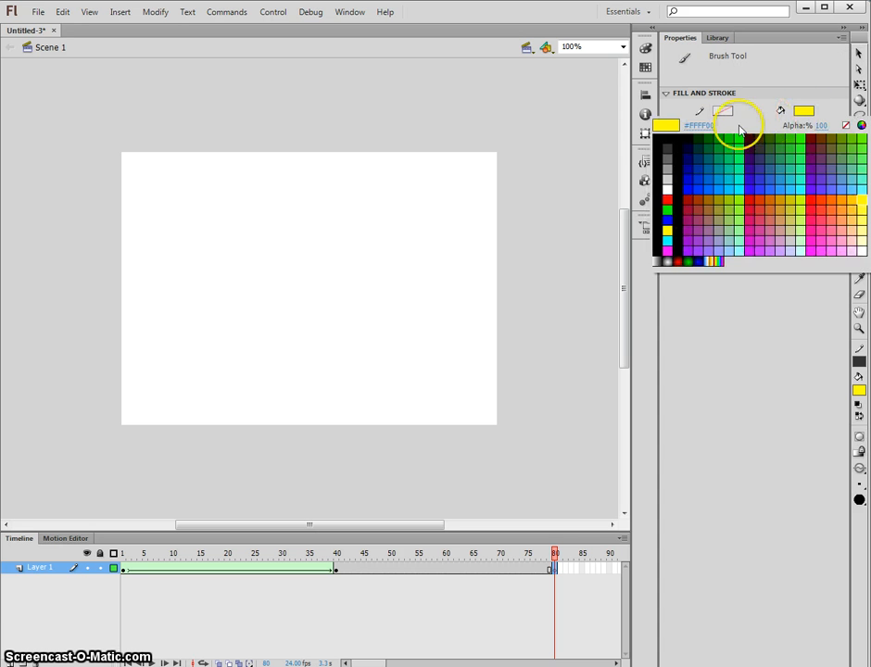
pyautogui.click(669, 134)
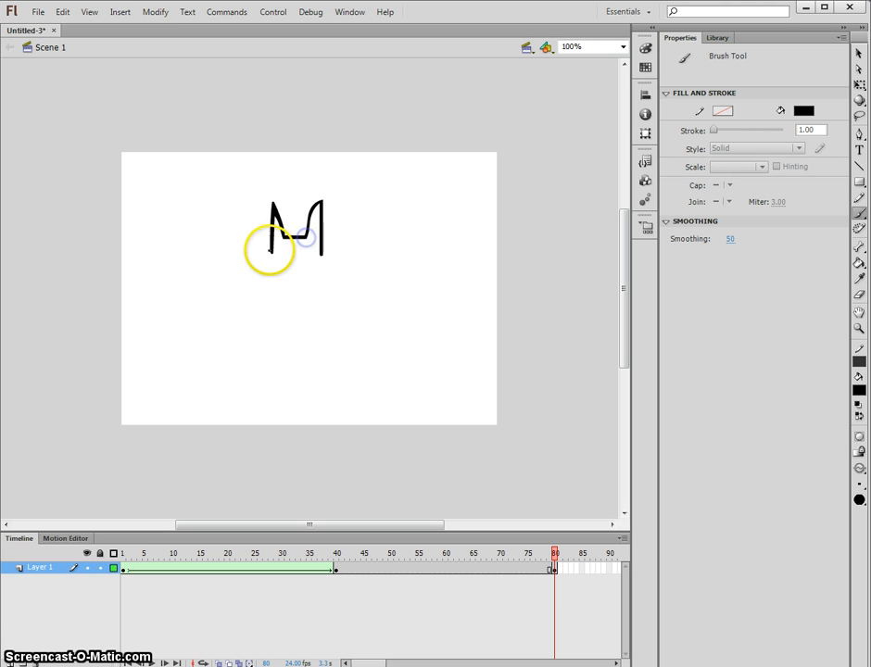
pyautogui.moveTo(271, 250); pyautogui.dragTo(271, 295)
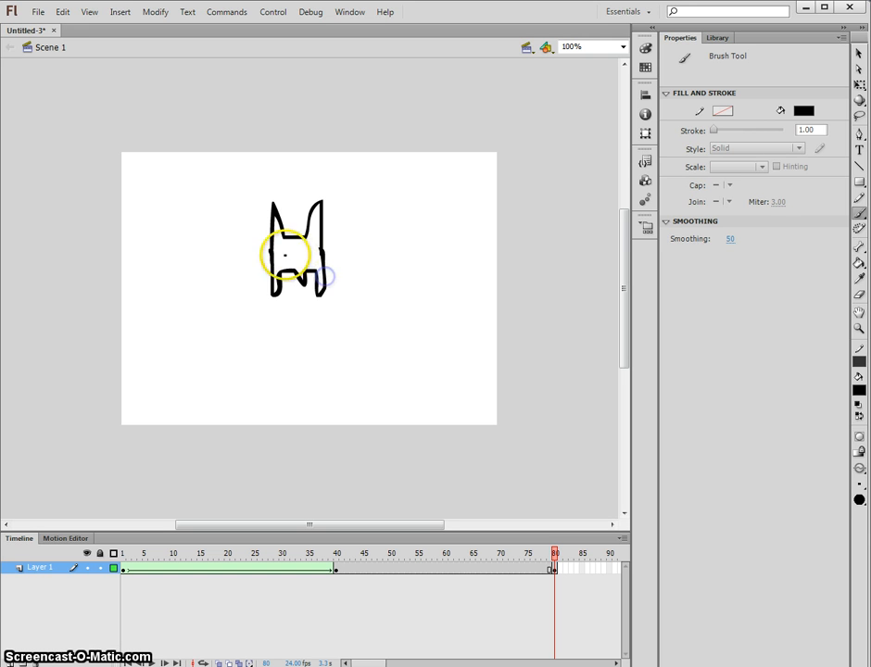
pyautogui.moveTo(303, 260); pyautogui.dragTo(311, 261)
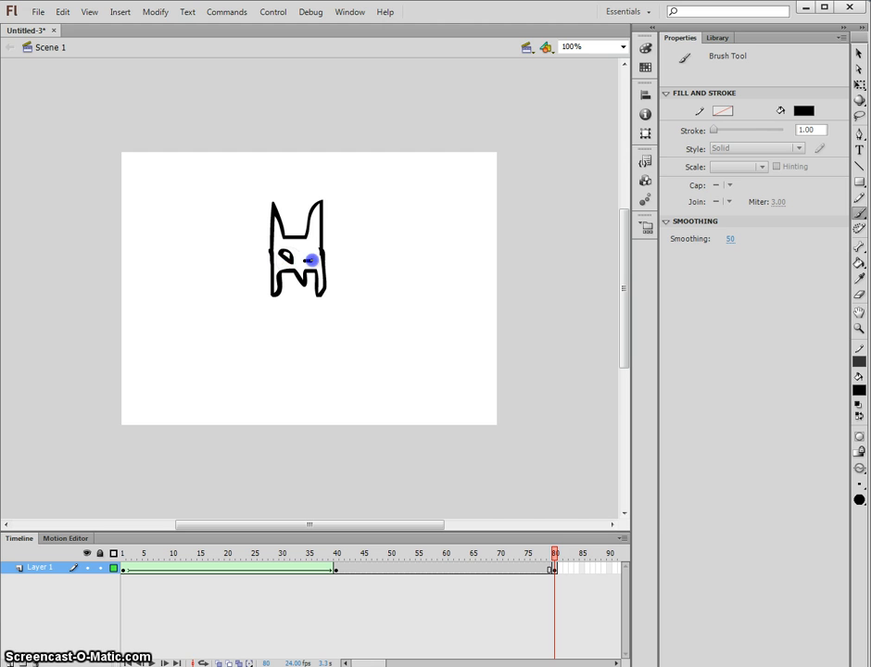
pyautogui.click(274, 293)
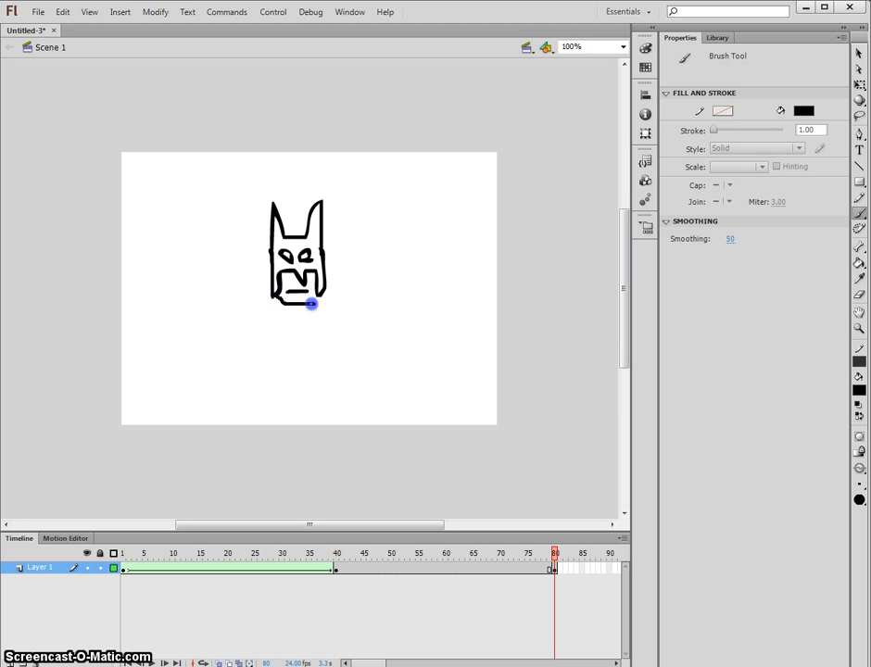
pyautogui.moveTo(273, 294); pyautogui.dragTo(230, 369)
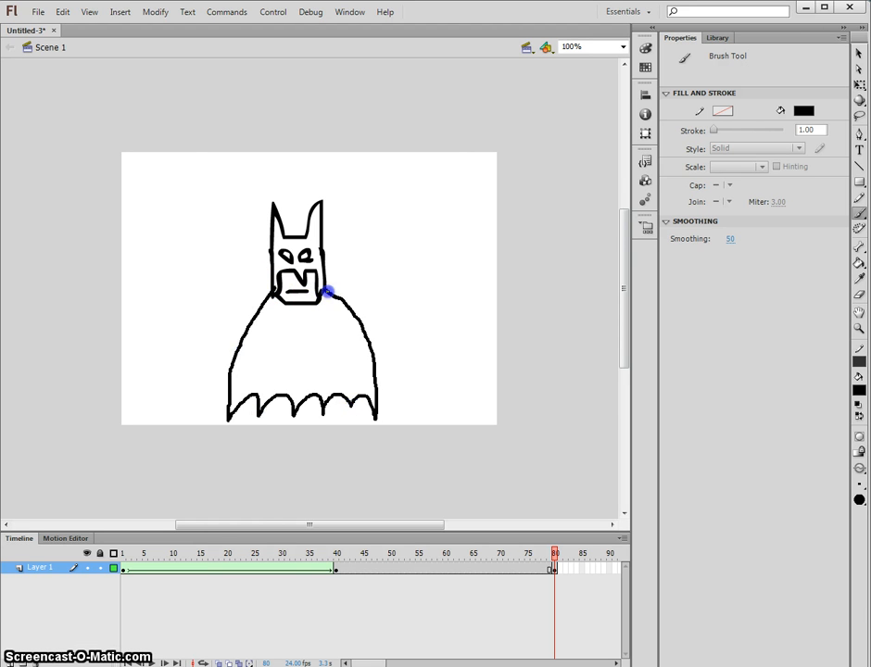
pyautogui.moveTo(328, 292); pyautogui.dragTo(329, 292)
# Fill Batman's cape and mask with black using the Paint Bucket
pyautogui.click(859, 264)
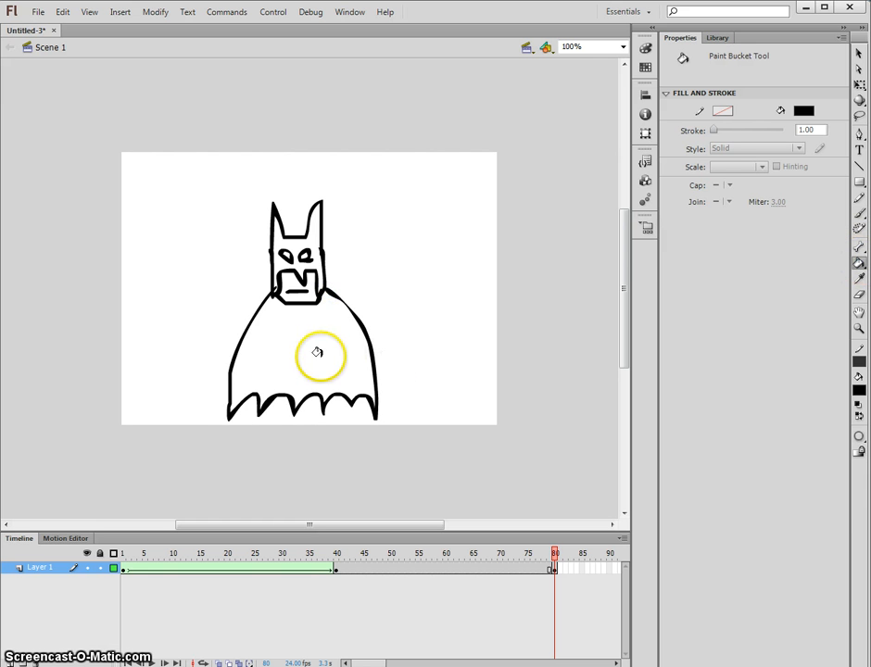
pyautogui.click(317, 354)
pyautogui.click(297, 250)
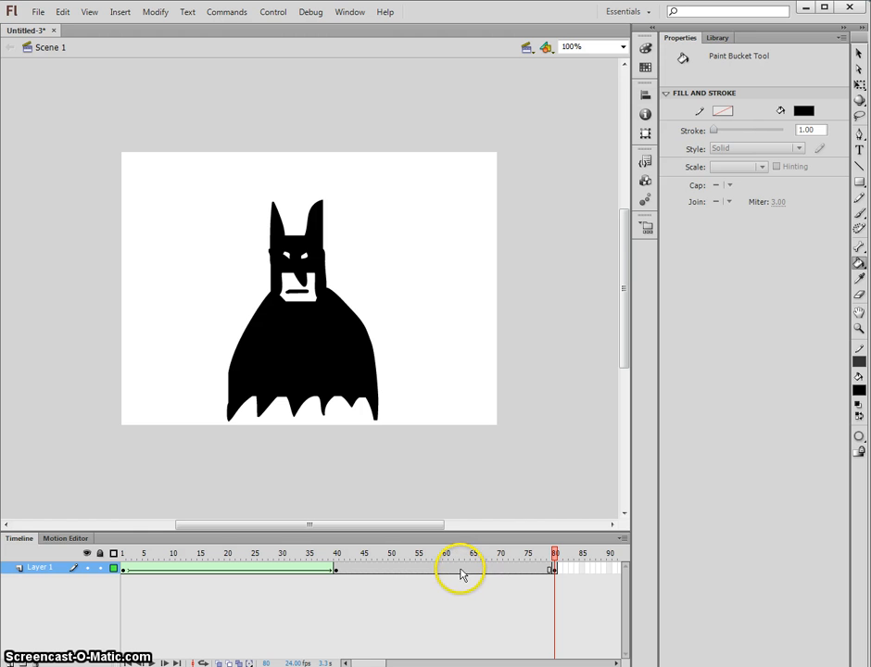
# Create a shape tween between frames 40 and 80 and play it through to Batman
pyautogui.rightClick(460, 572)
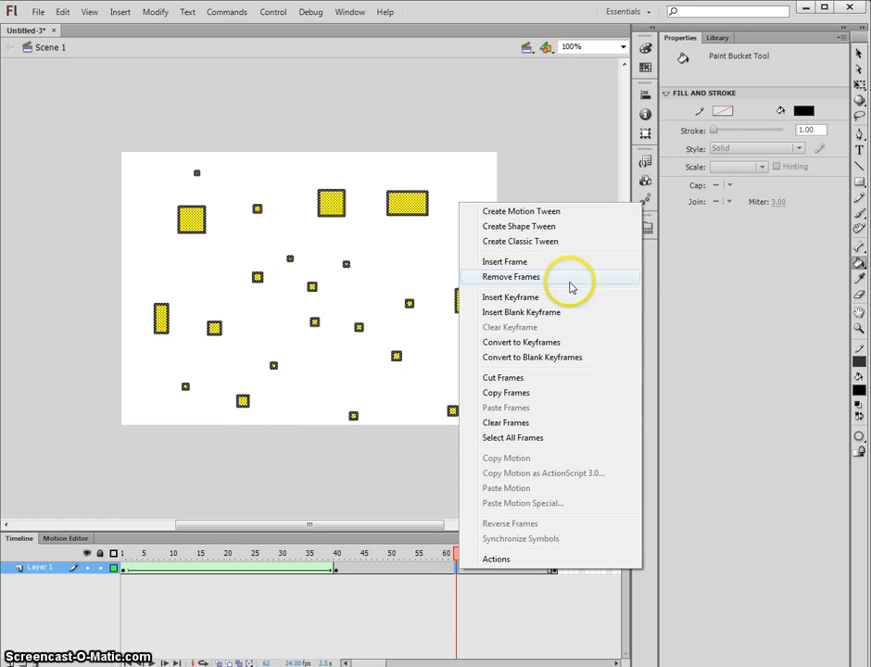
pyautogui.click(552, 230)
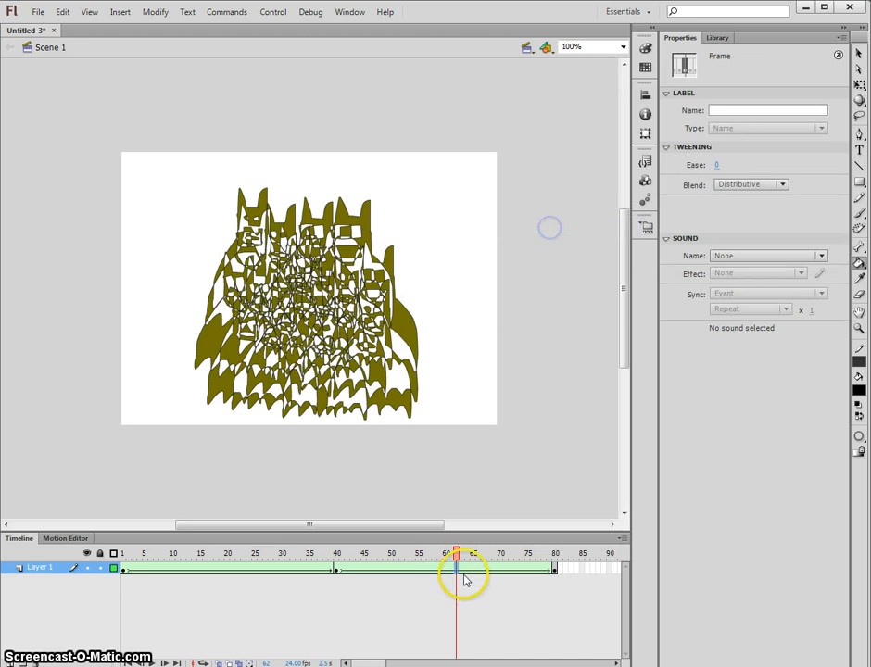
pyautogui.moveTo(453, 553); pyautogui.dragTo(243, 554)
pyautogui.press('Return')
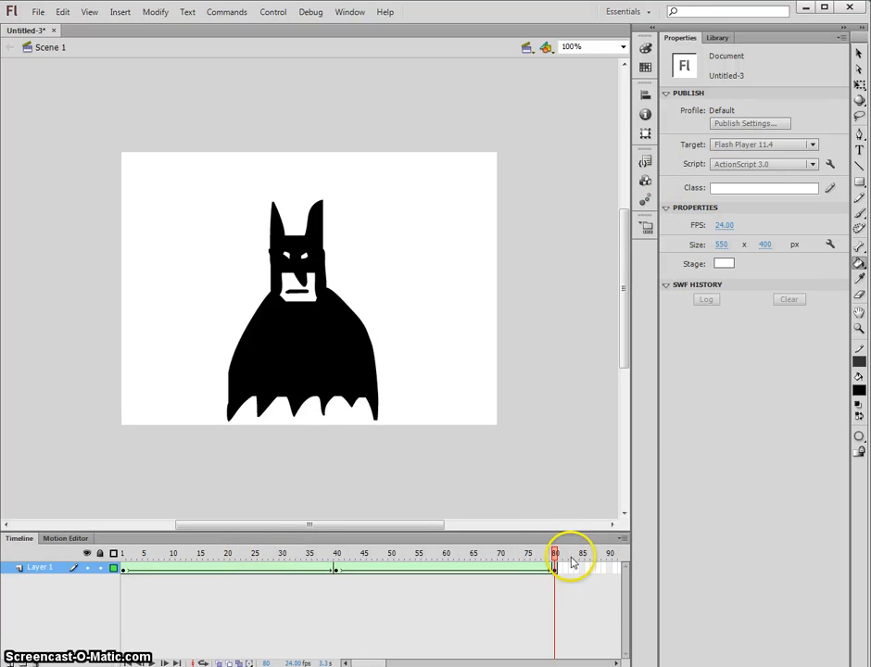
# Set the blend of the shape tween between frames 40 and 80 to Angular and scrub through it
pyautogui.moveTo(574, 563); pyautogui.dragTo(545, 562)
pyautogui.click(758, 194)
pyautogui.click(749, 217)
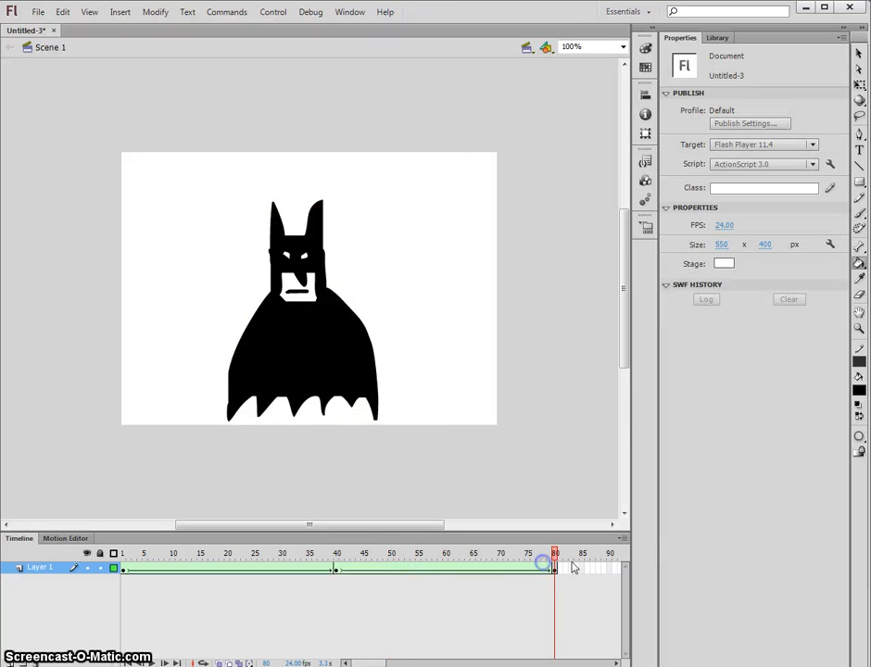
pyautogui.click(440, 569)
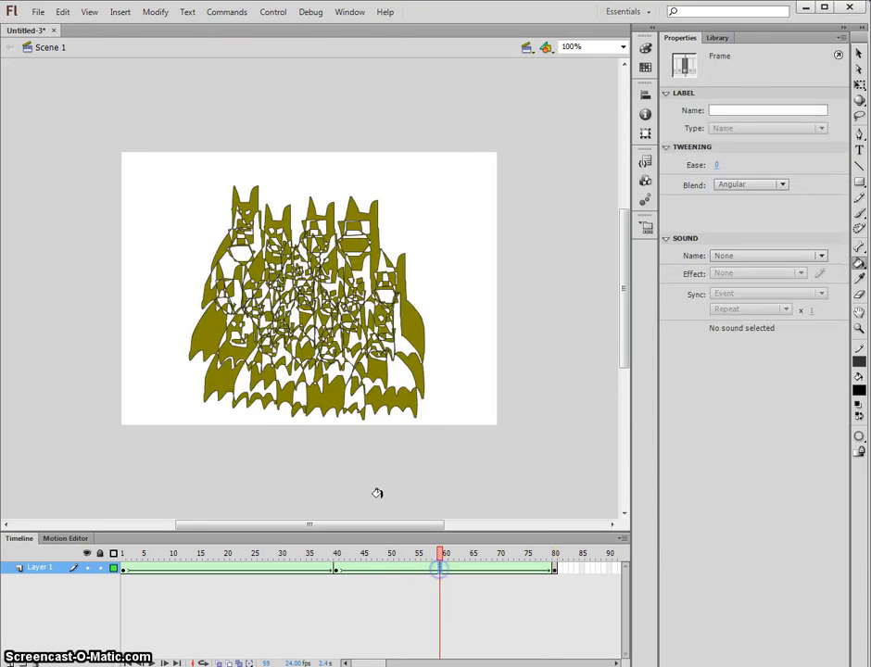
pyautogui.moveTo(430, 558); pyautogui.dragTo(552, 559)
# Set the ease of the tween between frames 40 and 80 to -100 and test the movie in a preview window
pyautogui.click(448, 567)
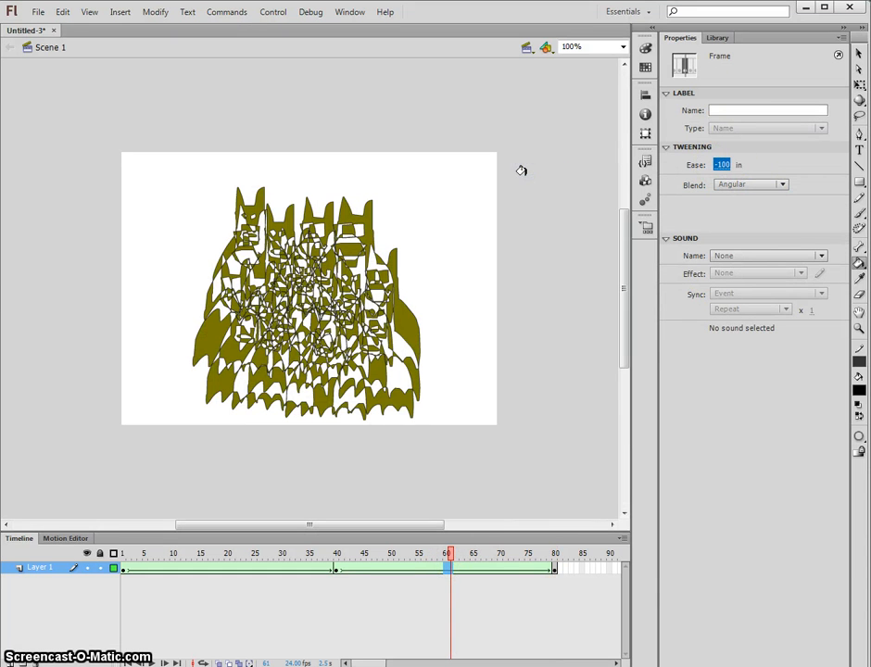
pyautogui.hotkey('ctrl', 'Return')
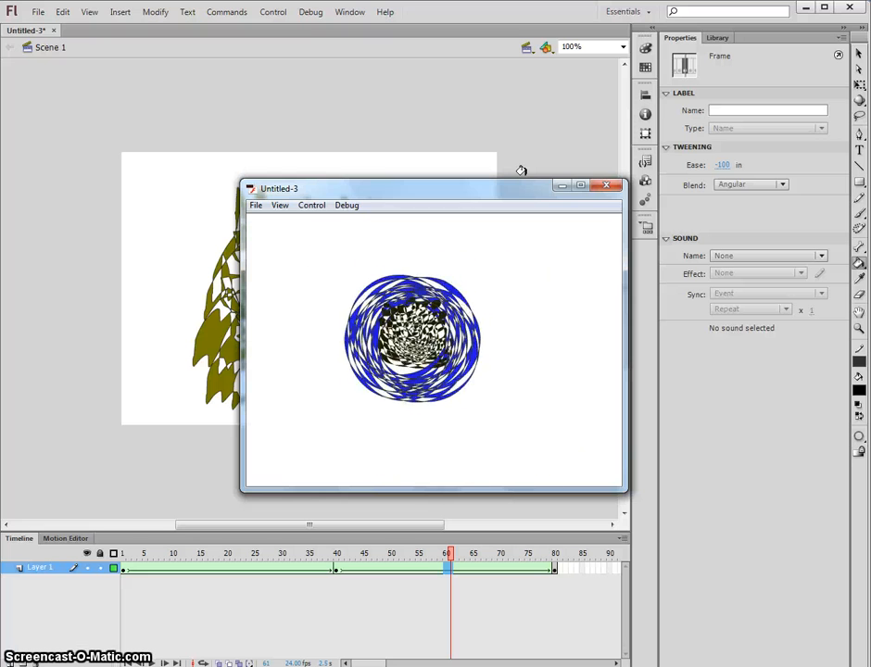
pyautogui.click(606, 186)
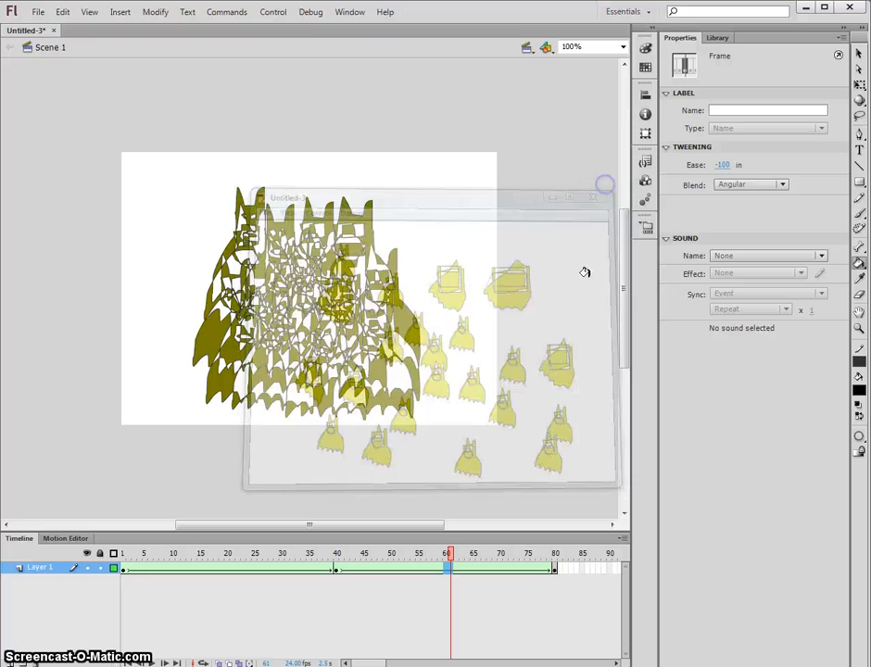
pyautogui.click(442, 568)
pyautogui.click(446, 575)
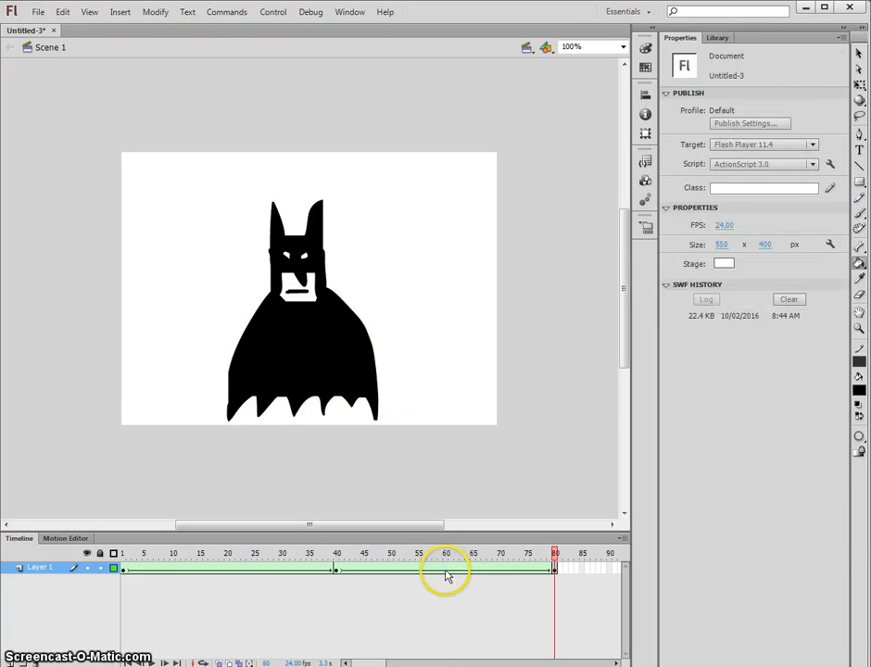
pyautogui.click(445, 571)
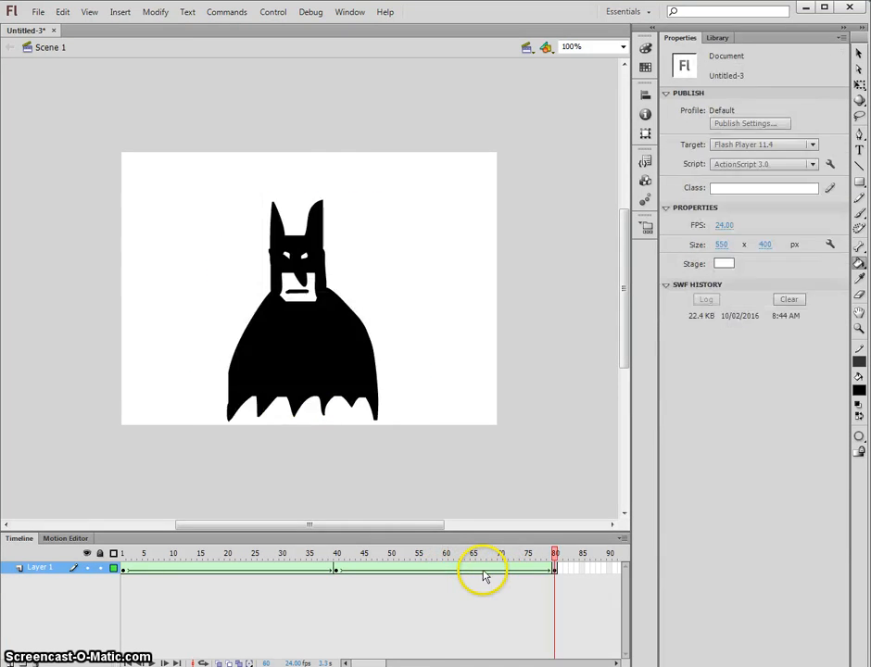
pyautogui.click(481, 570)
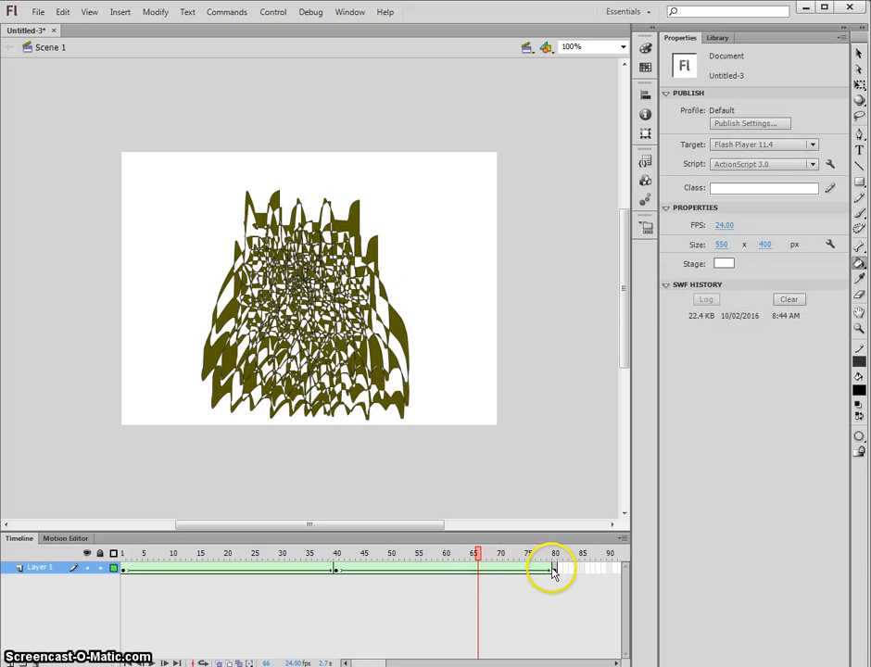
# Convert the Batman drawing on frame 80 into a Graphic symbol named batman
pyautogui.click(553, 572)
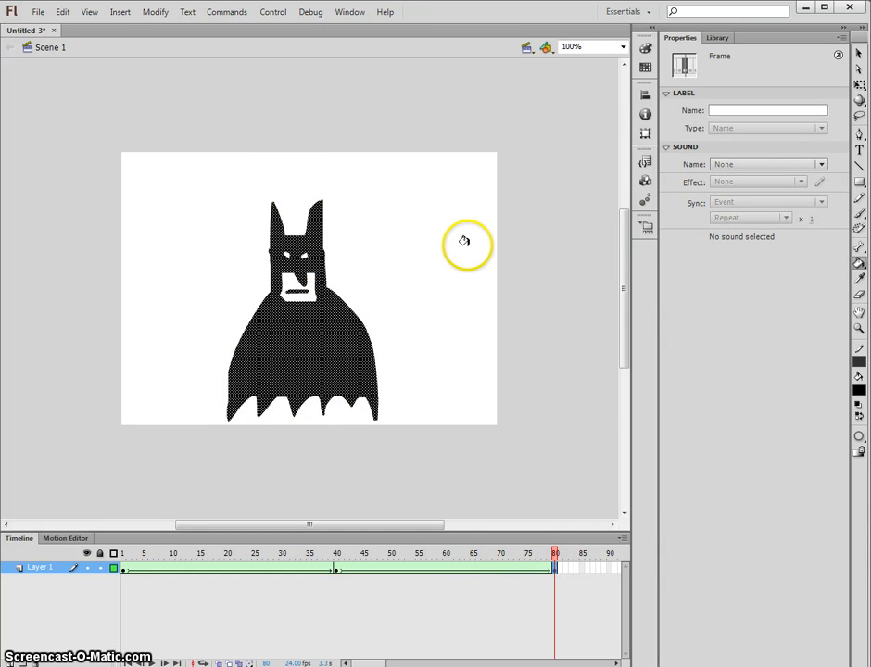
pyautogui.press('F9')
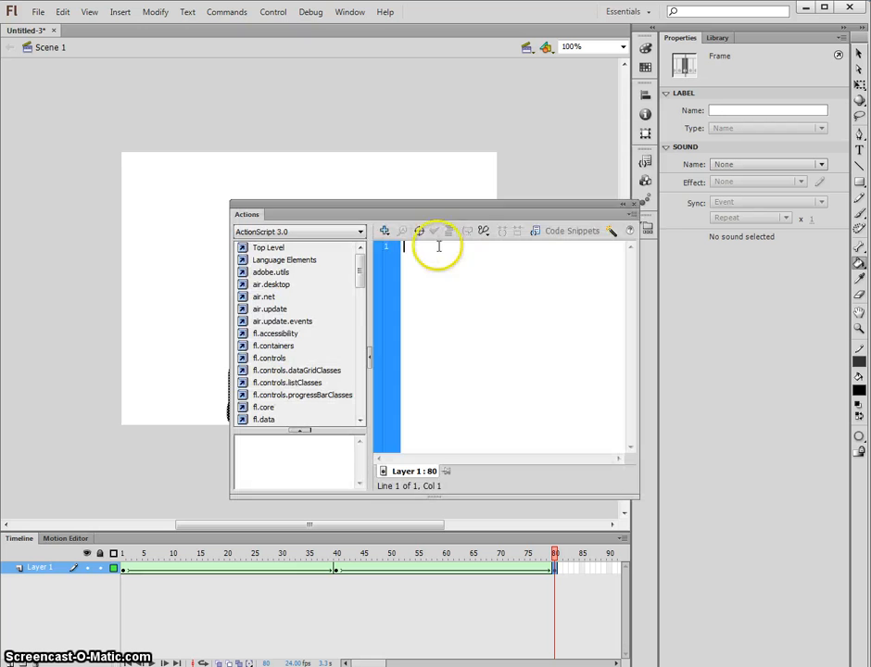
pyautogui.press('F8')
pyautogui.click(631, 151)
pyautogui.click(632, 205)
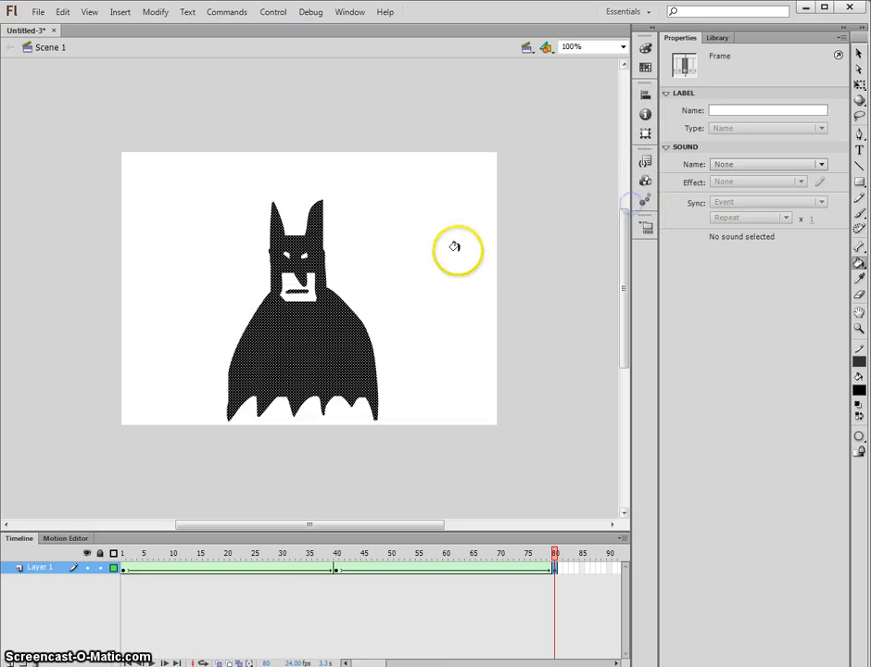
pyautogui.press('F8')
pyautogui.write('batman')
pyautogui.press('Return')
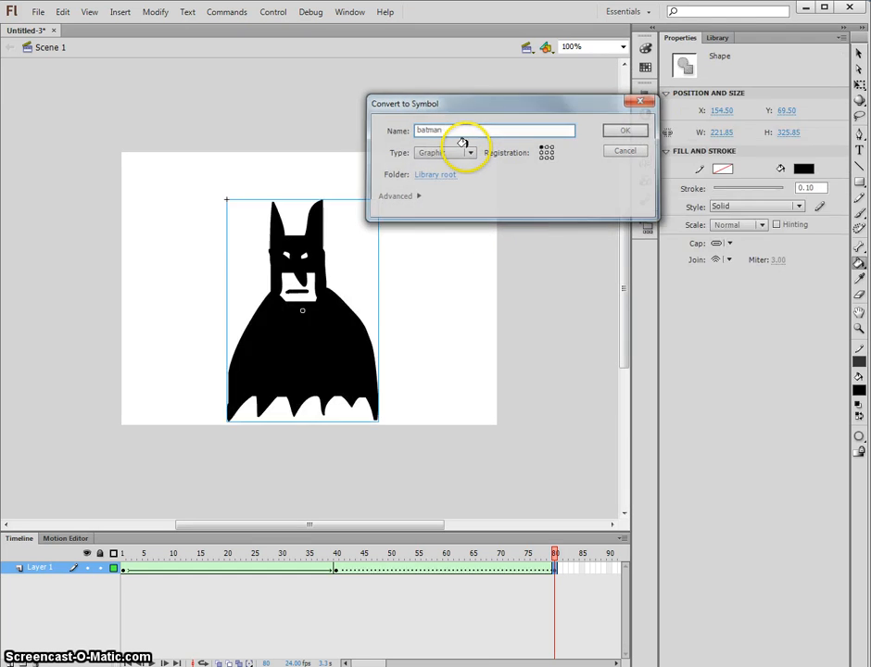
# Delete the Batman symbol from frame 80 and remove all frames after frame 40
pyautogui.press('Delete')
pyautogui.press('k')
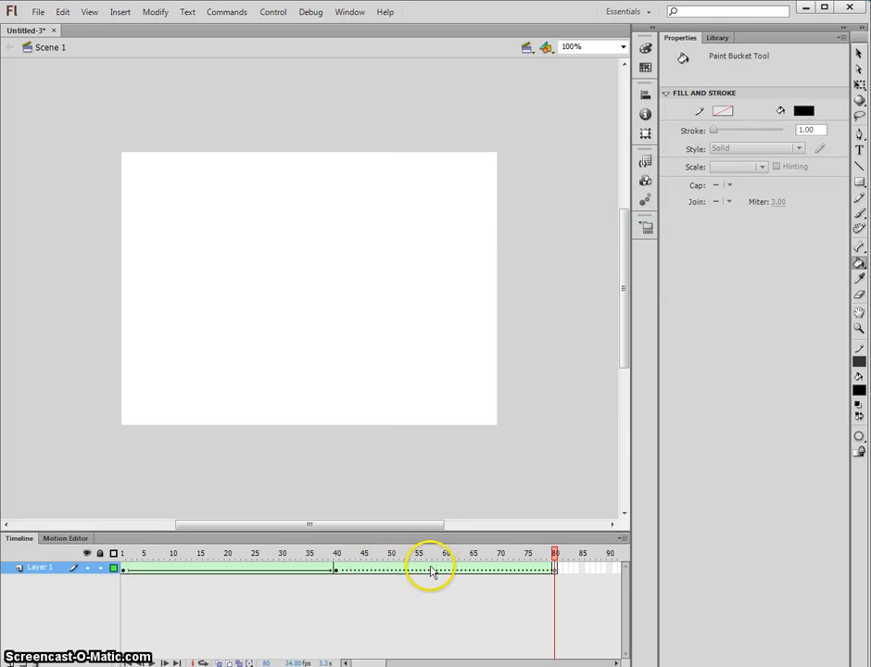
pyautogui.moveTo(563, 570); pyautogui.dragTo(345, 570)
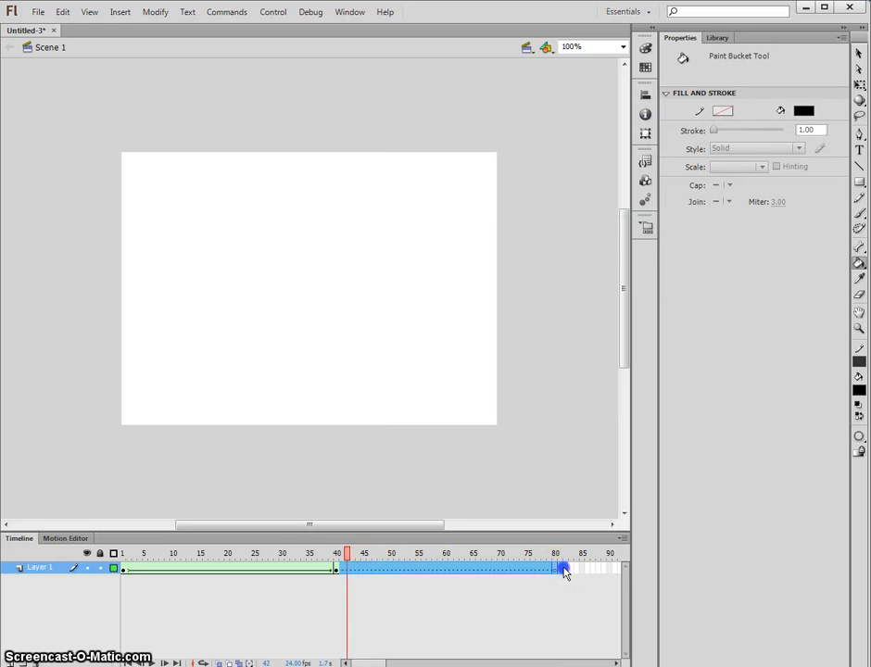
pyautogui.rightClick(350, 574)
pyautogui.click(387, 277)
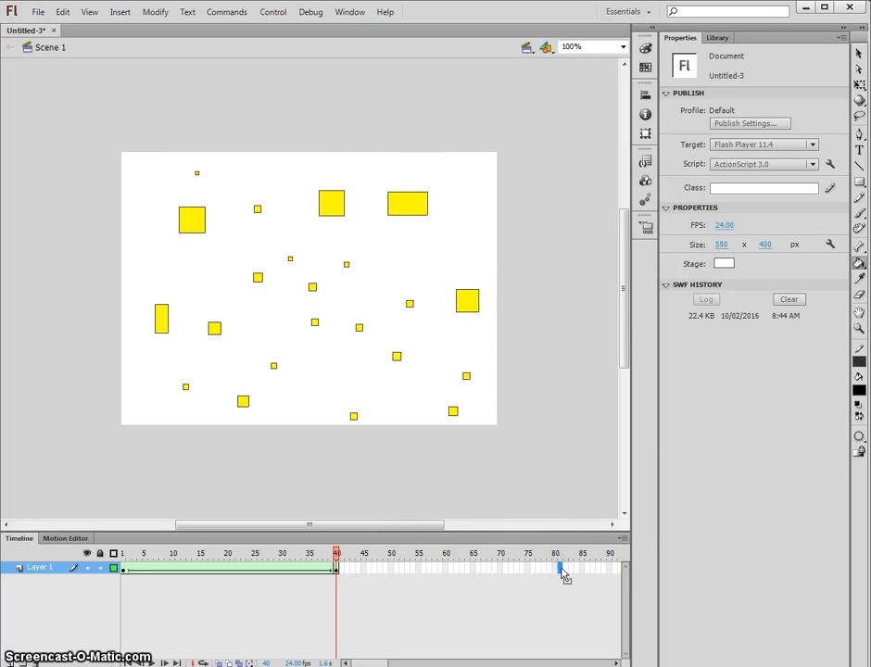
# Insert a keyframe holding the yellow rectangles at frame 55 of Layer 1
pyautogui.rightClick(417, 569)
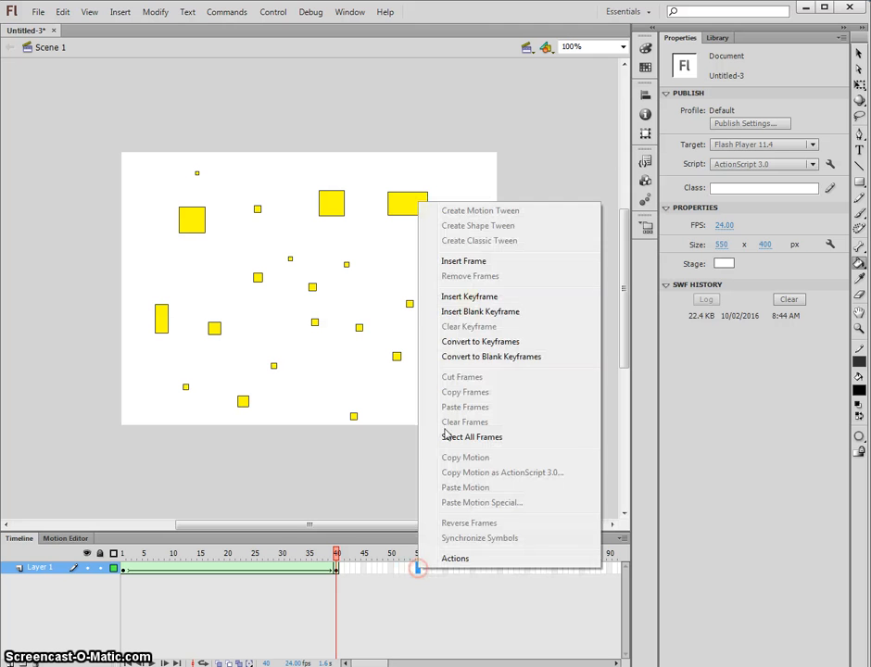
pyautogui.click(473, 297)
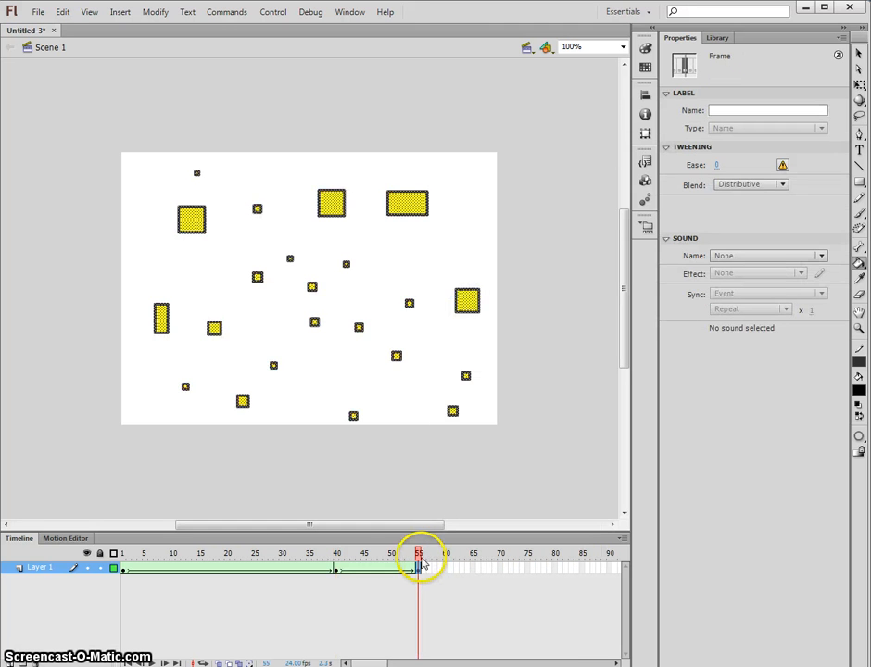
# Scrub and play the timeline to check how the yellow rectangles hold between frames 40 and 55
pyautogui.moveTo(421, 554); pyautogui.dragTo(380, 554)
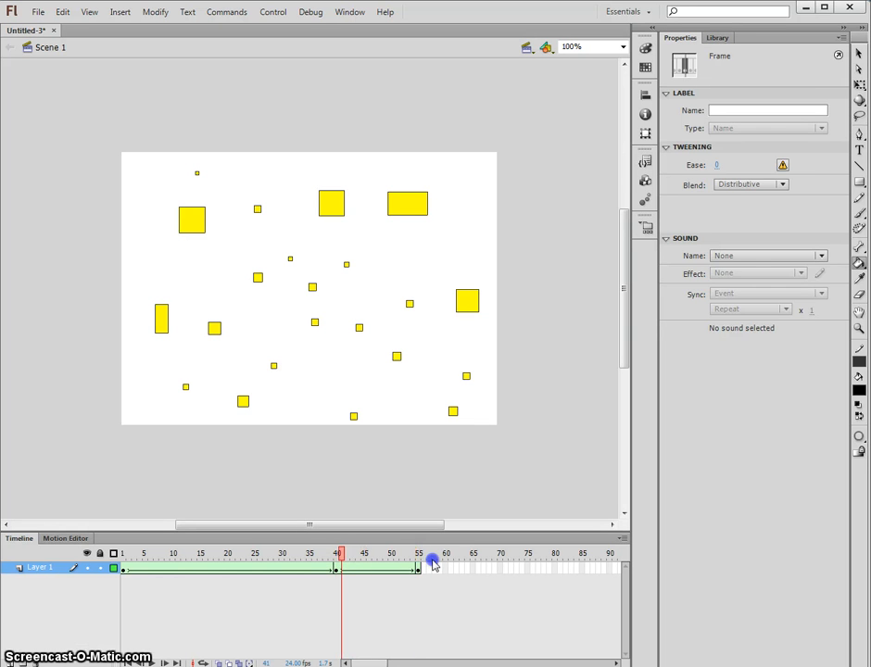
pyautogui.click(338, 566)
pyautogui.click(164, 560)
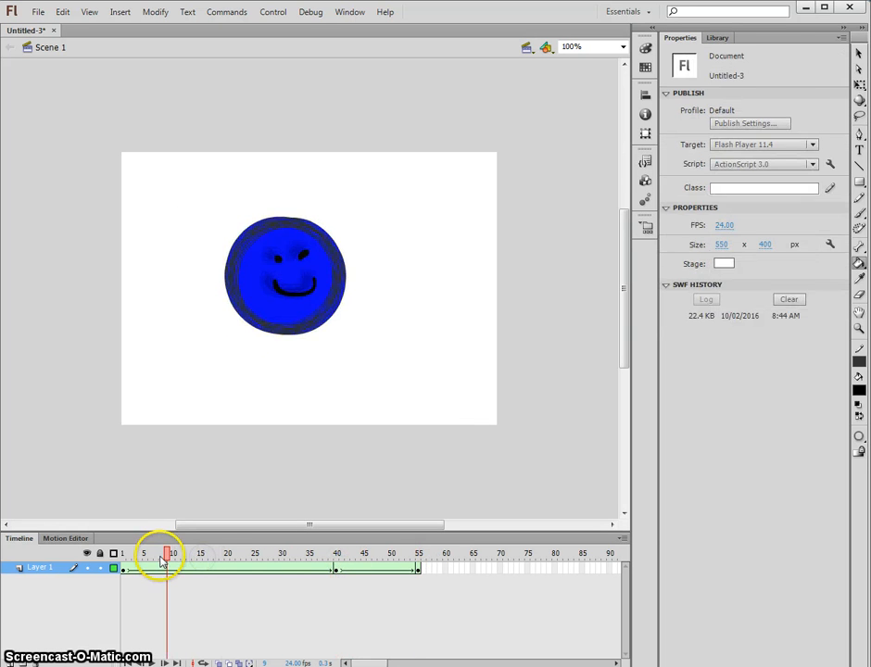
pyautogui.press('Return')
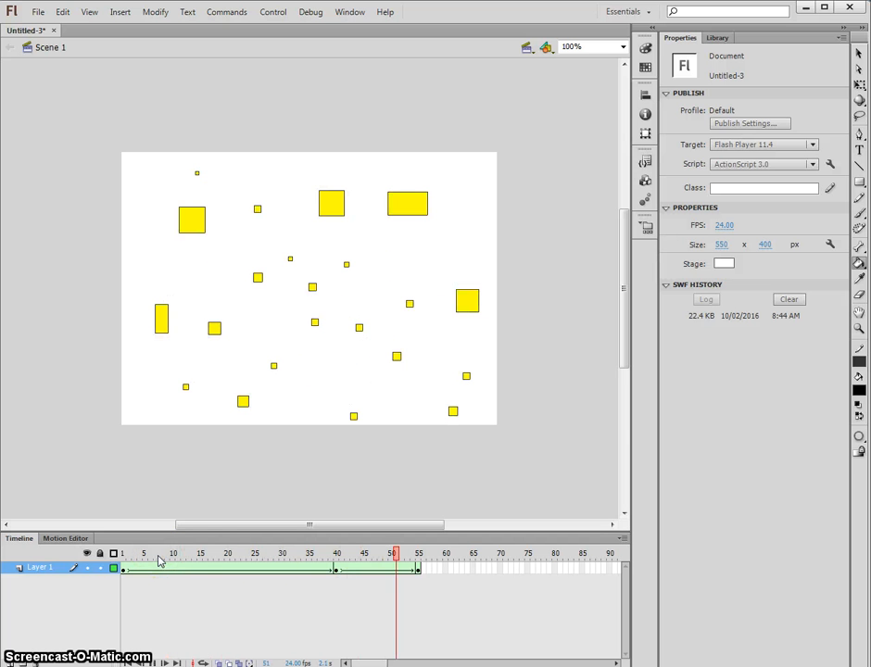
pyautogui.click(338, 555)
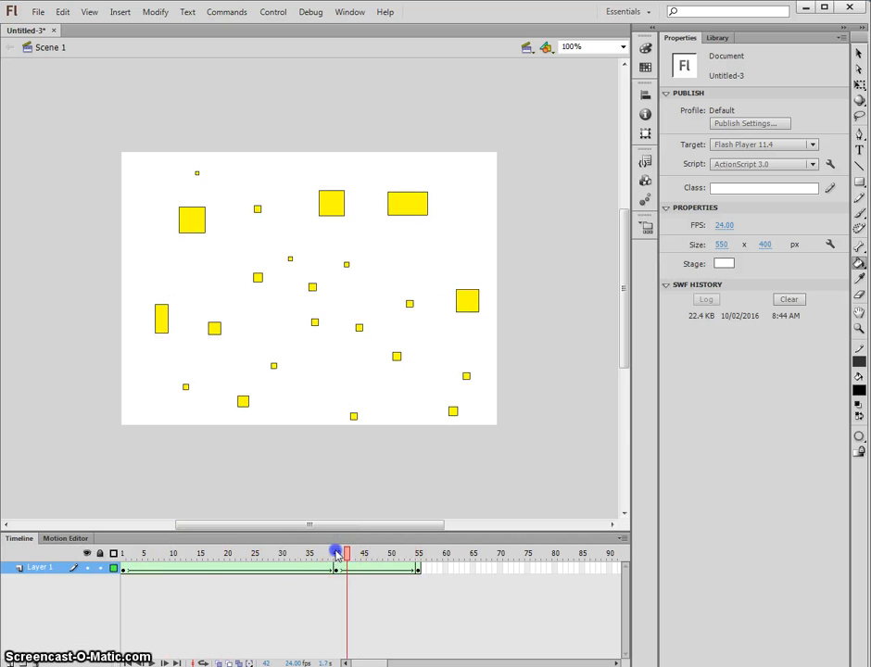
# Insert a blank keyframe at frame 80 and place the batman symbol mid-stage on it, broken apart into raw shapes
pyautogui.rightClick(554, 569)
pyautogui.click(613, 309)
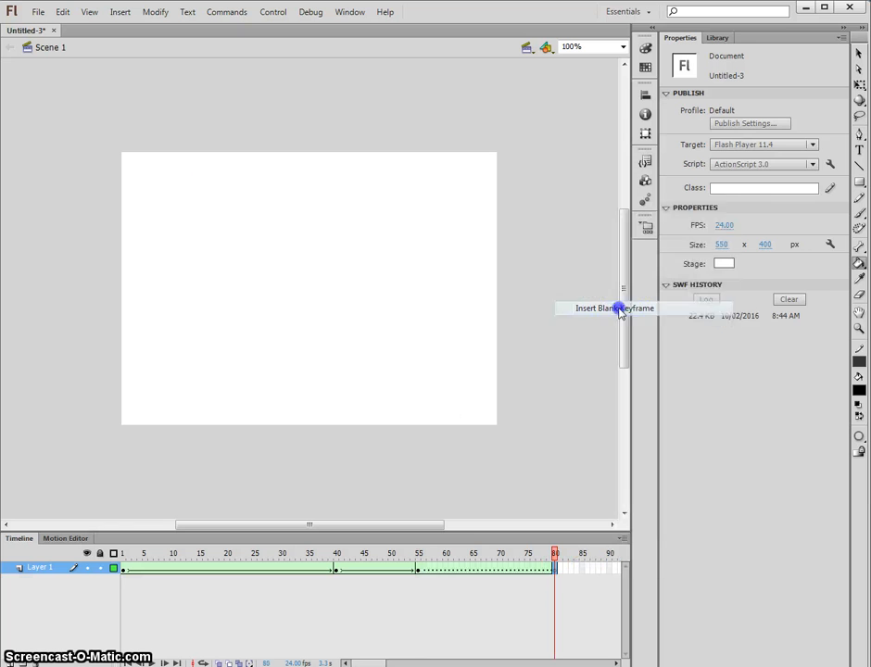
pyautogui.click(717, 37)
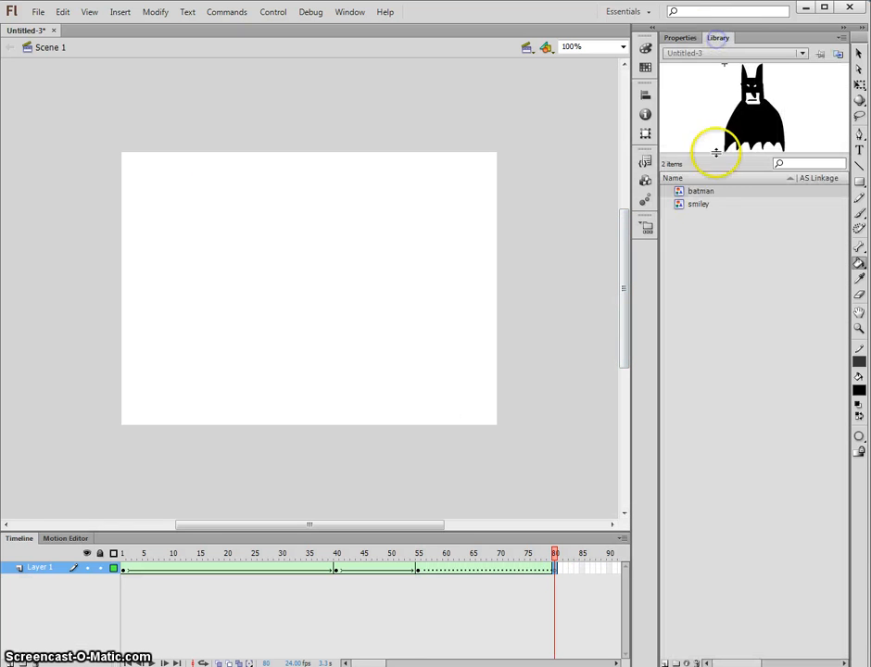
pyautogui.moveTo(700, 191); pyautogui.dragTo(304, 288)
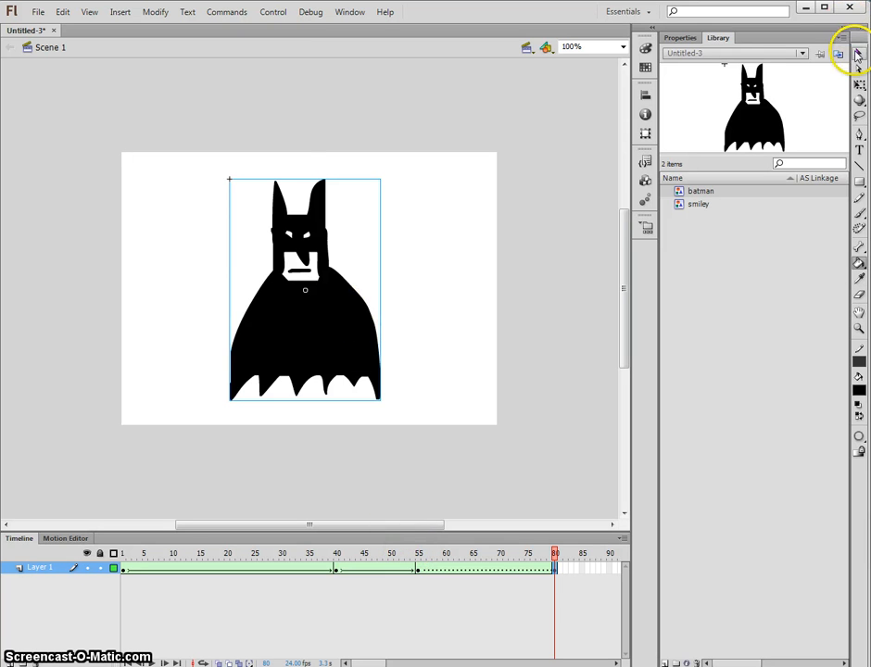
pyautogui.rightClick(315, 317)
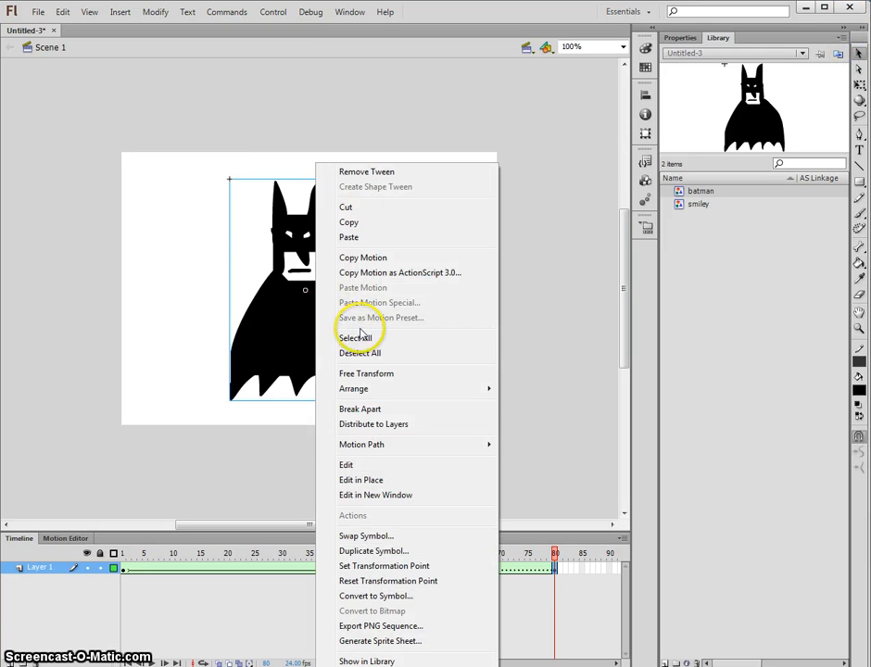
pyautogui.click(360, 409)
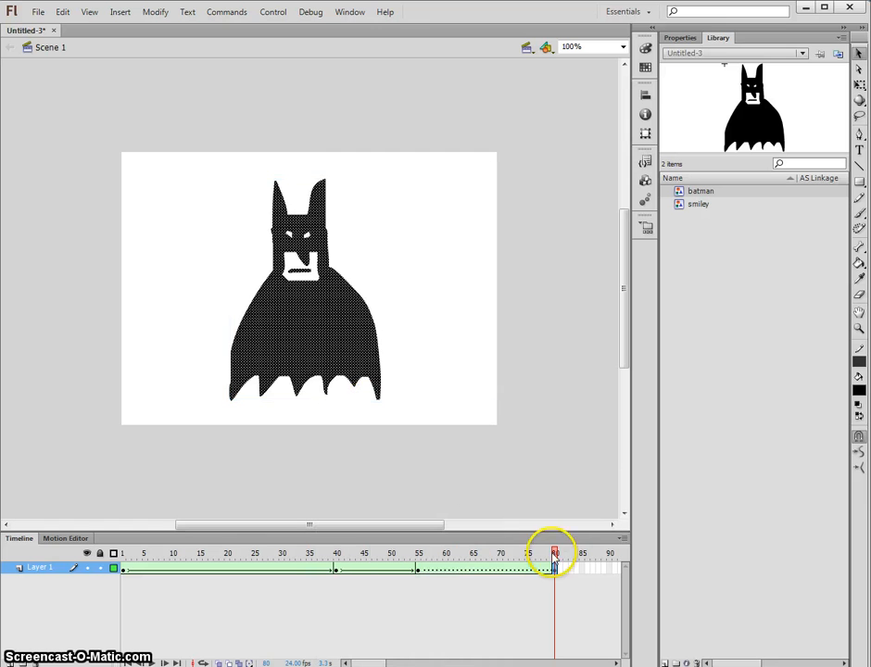
# Scrub through the tweens up to frame 80 and test the movie in a preview window
pyautogui.moveTo(554, 563); pyautogui.dragTo(106, 527)
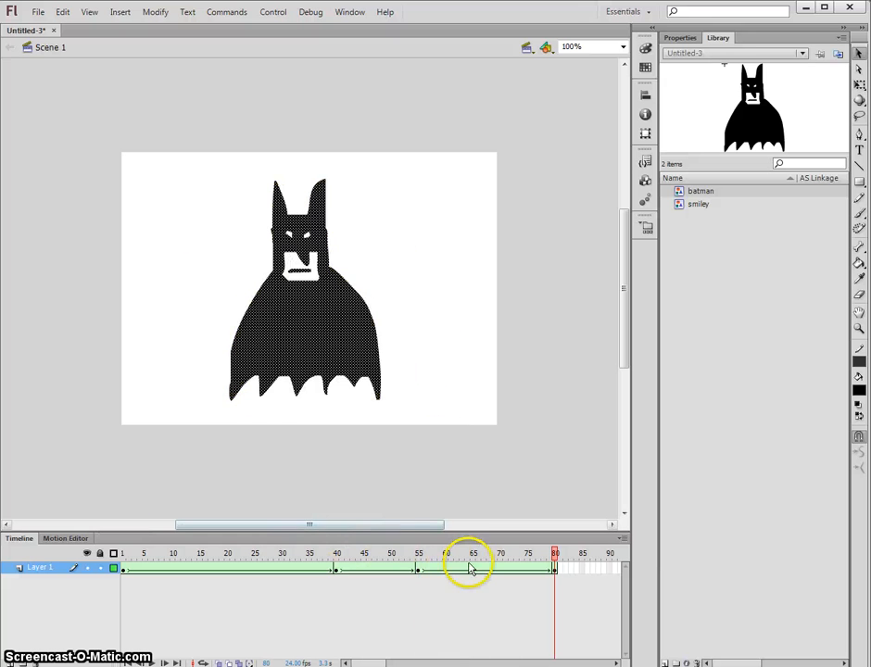
pyautogui.click(420, 554)
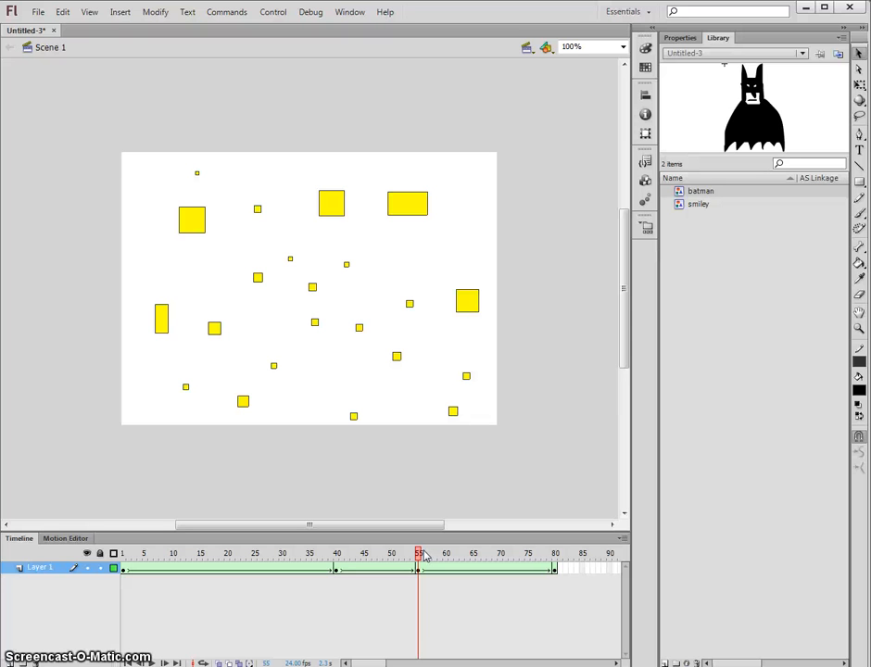
pyautogui.hotkey('ctrl', 'Return')
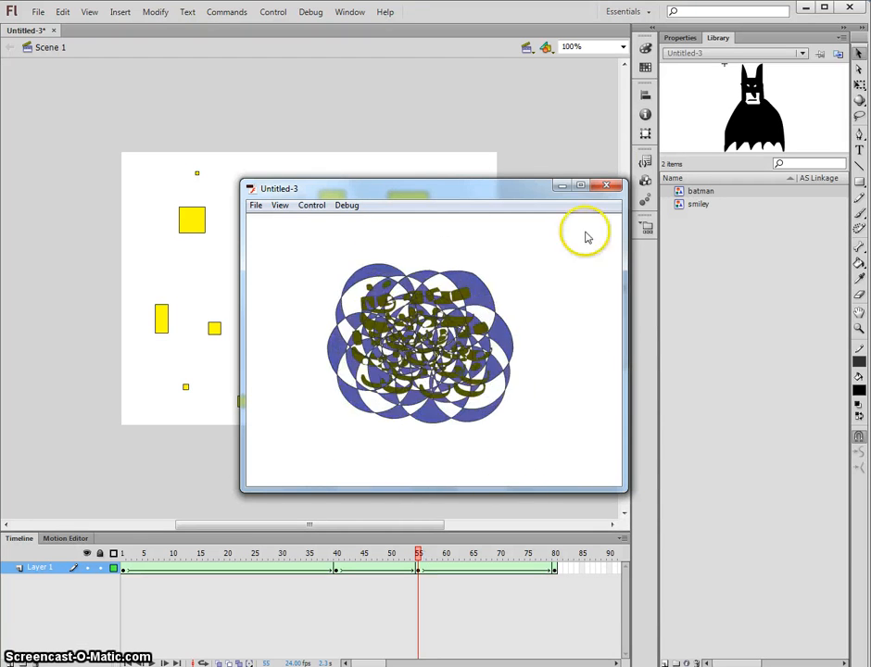
pyautogui.click(608, 186)
# Insert a keyframe holding the Batman shape at frame 100 of Layer 1
pyautogui.moveTo(375, 664); pyautogui.dragTo(396, 663)
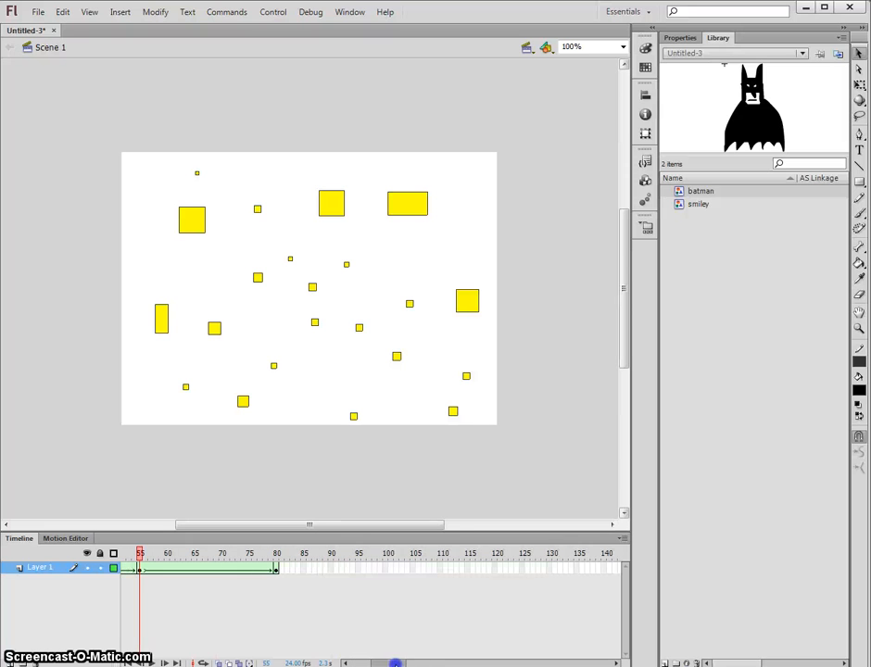
pyautogui.rightClick(384, 569)
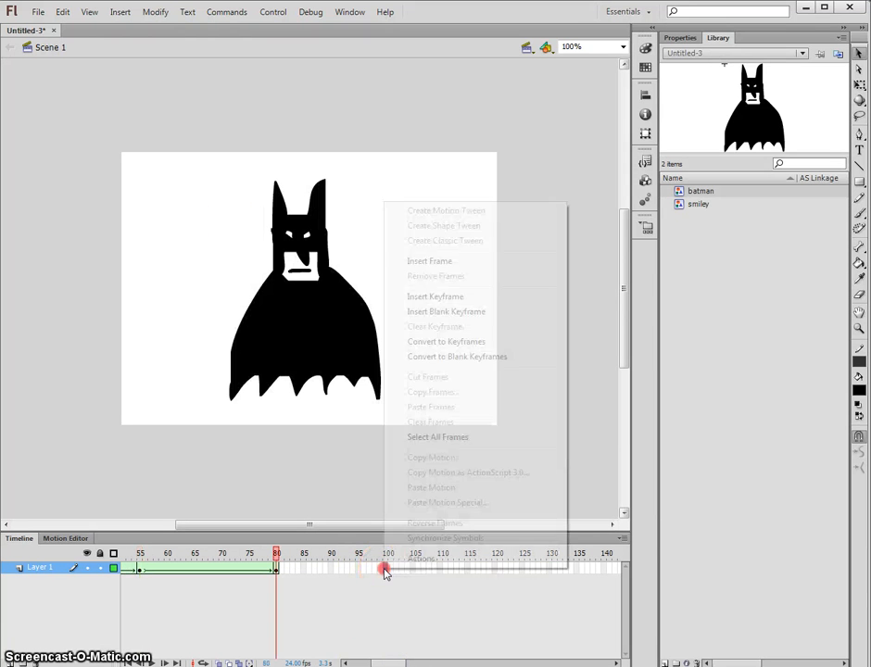
pyautogui.click(435, 296)
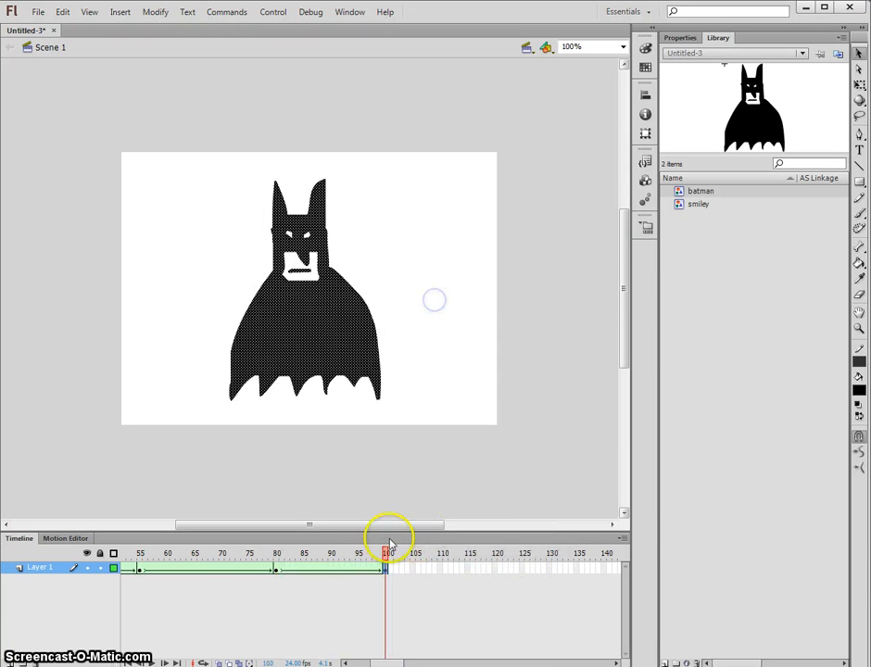
# Test the movie with the Batman hold up to frame 100 and scrub the timeline back to frame 1
pyautogui.moveTo(388, 552)
pyautogui.mouseDown()
pyautogui.moveTo(254, 552)
pyautogui.moveTo(383, 554)
pyautogui.mouseUp()
pyautogui.hotkey('ctrl', 'Return')
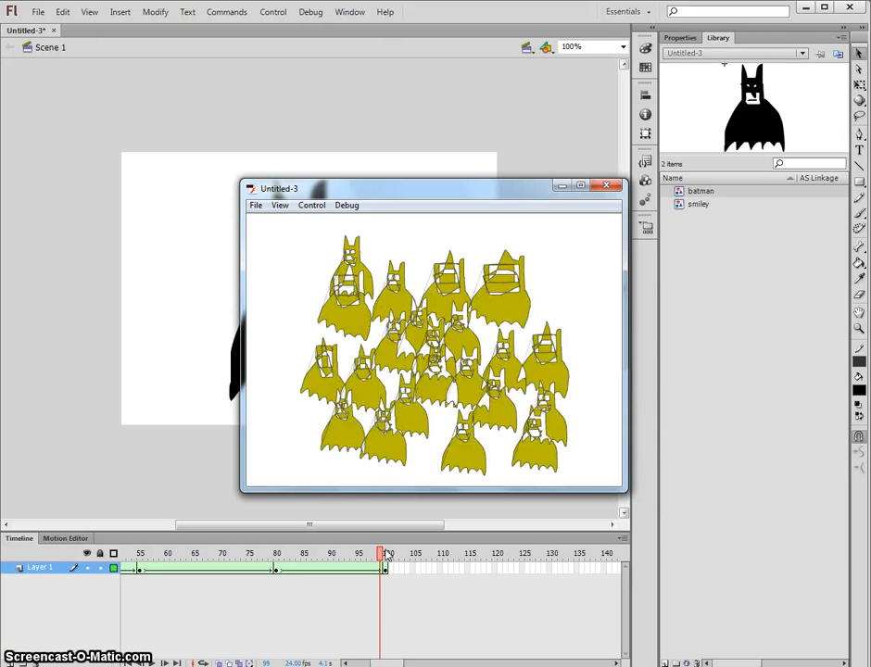
pyautogui.click(612, 185)
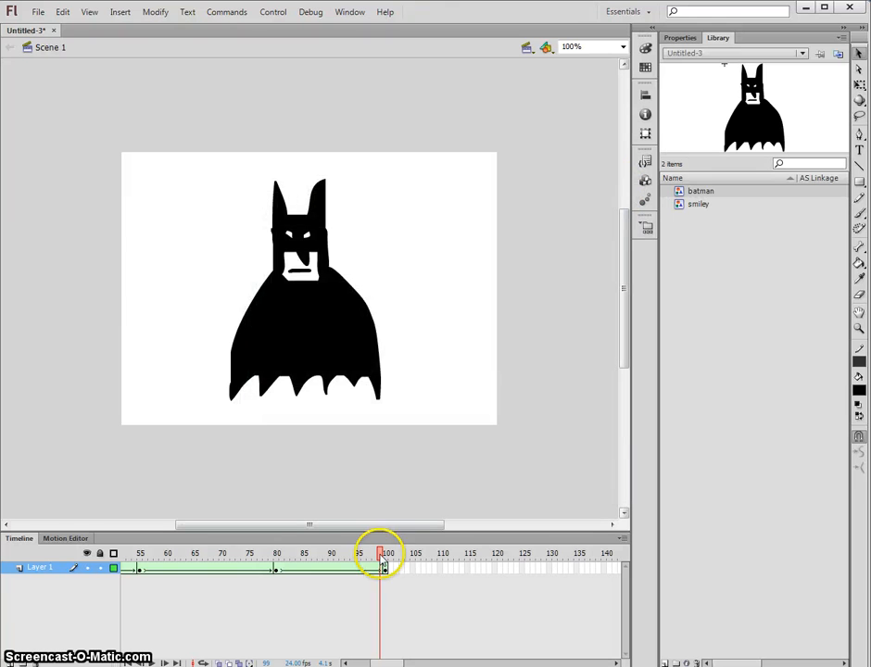
pyautogui.moveTo(380, 555); pyautogui.dragTo(125, 550)
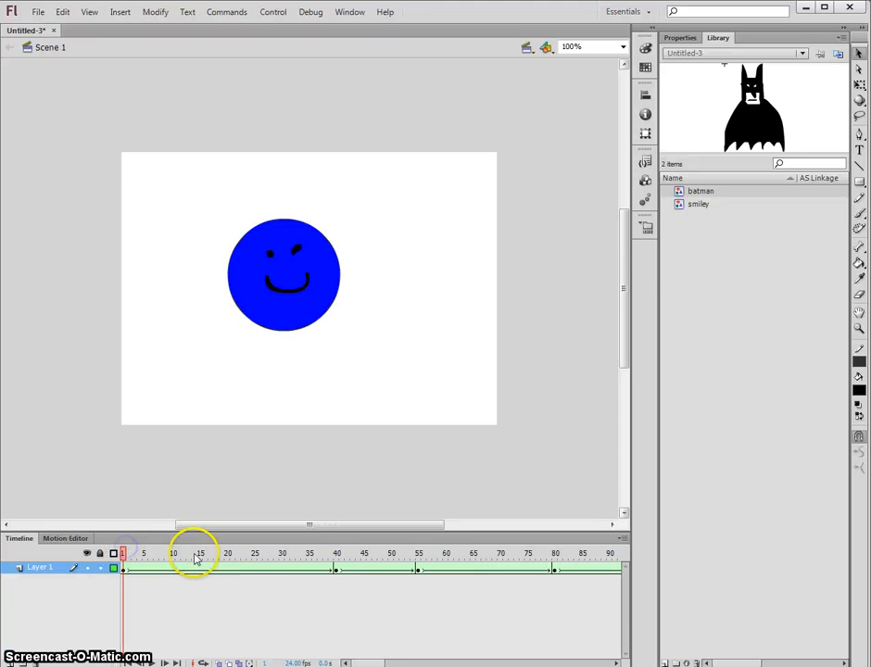